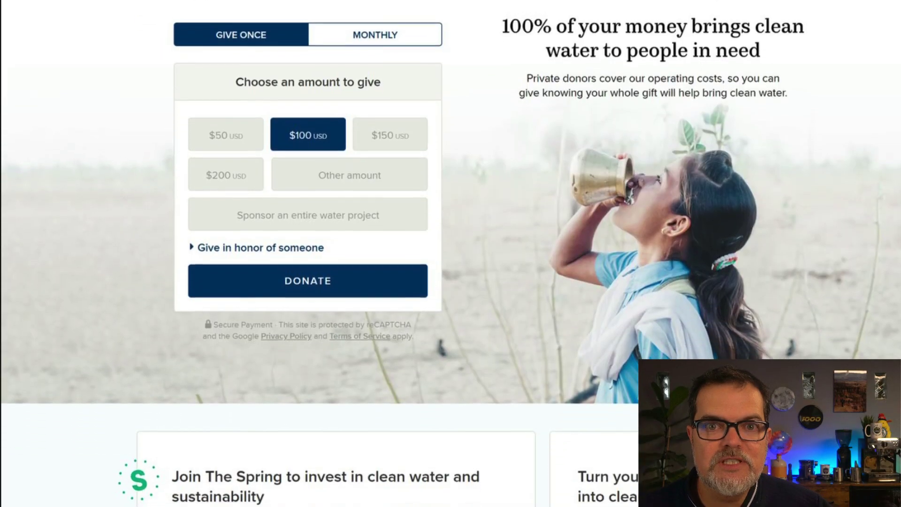
Scroll the charity: water donation page down to the More ways to give options
scroll(451, 253, "down", 5)
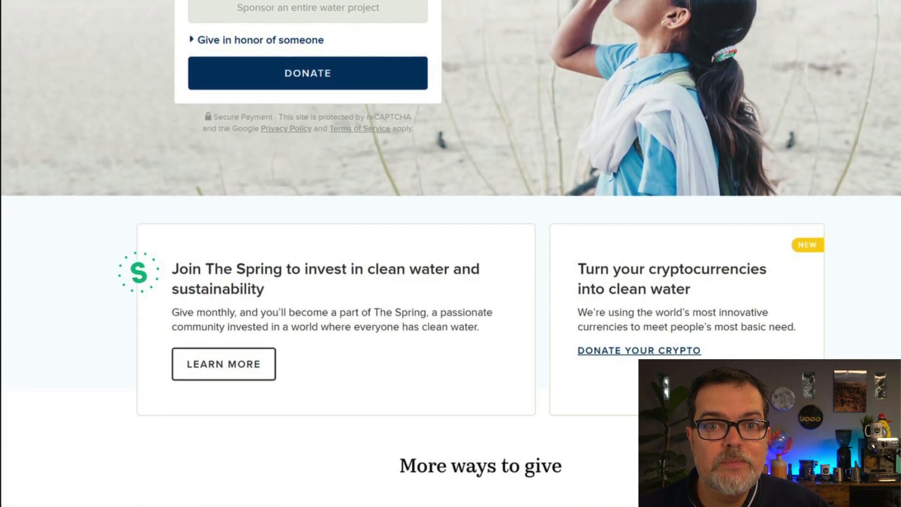
scroll(451, 253, "down", 5)
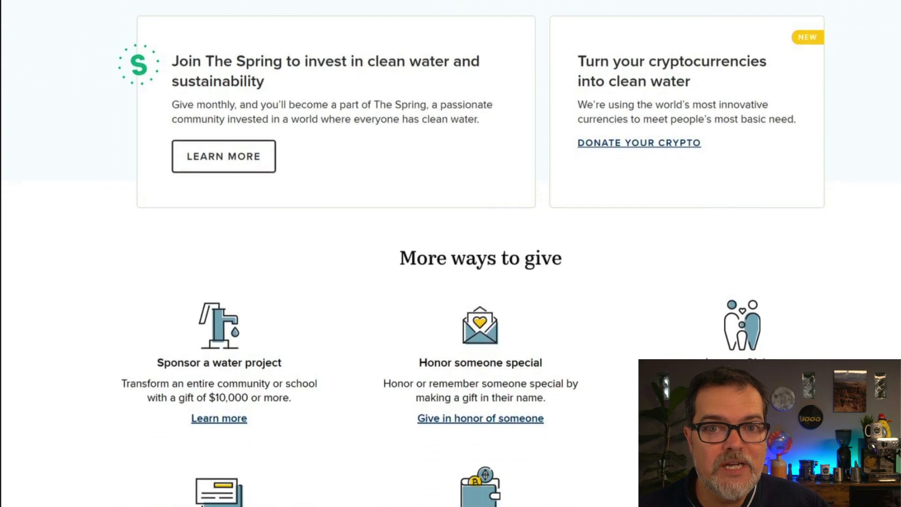
scroll(451, 254, "down", 4)
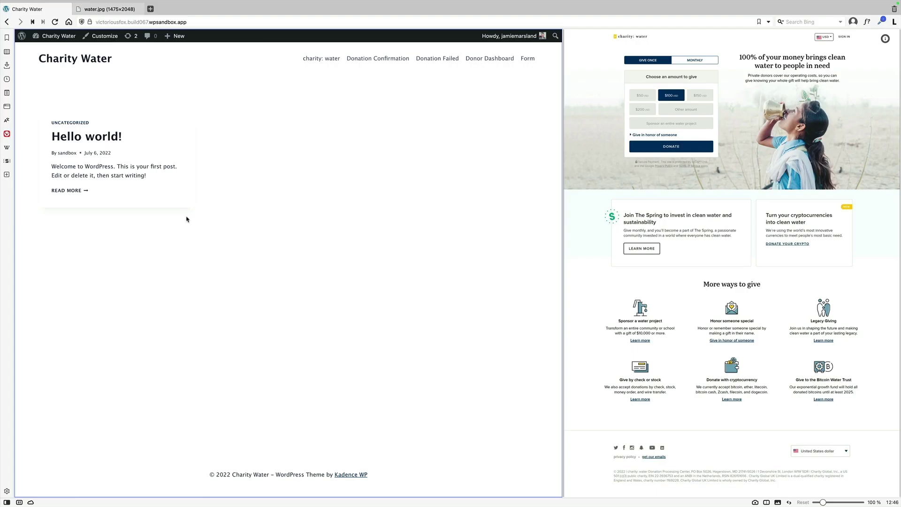
Create a new page titled Home
mouse_move(174, 37)
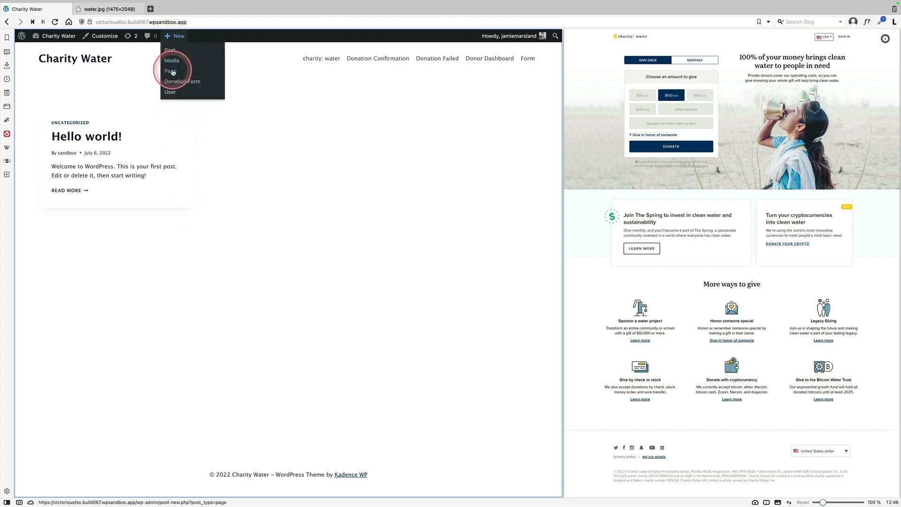
left_click(171, 72)
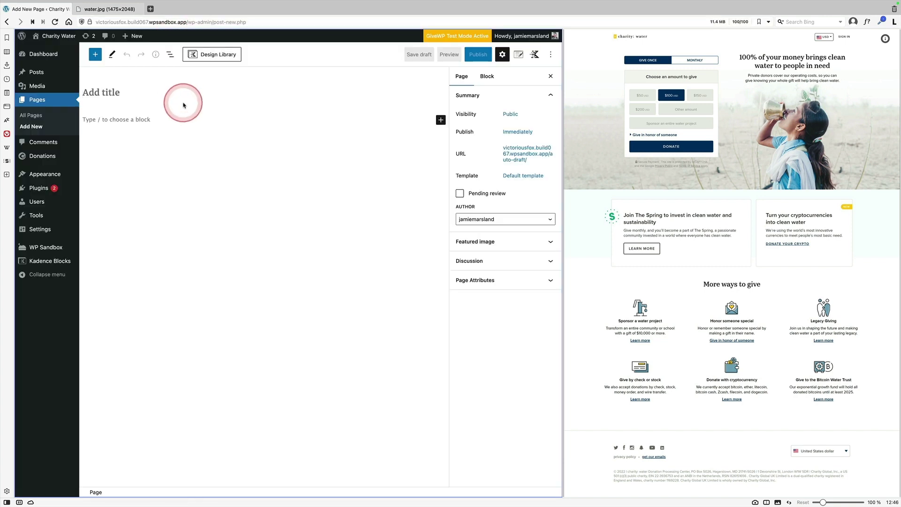
type("Home")
Hide the Home page's title and header, make it full width, and publish it
left_click(518, 55)
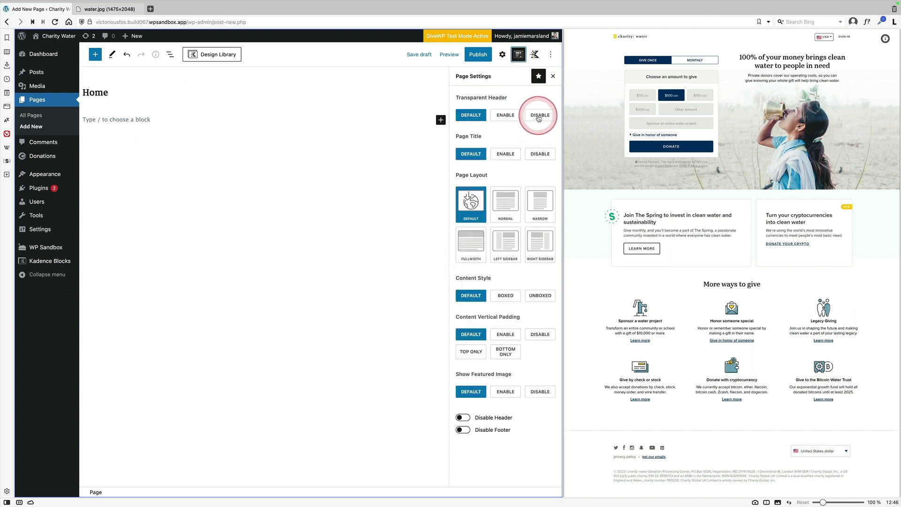
left_click(539, 118)
left_click(540, 154)
left_click(471, 115)
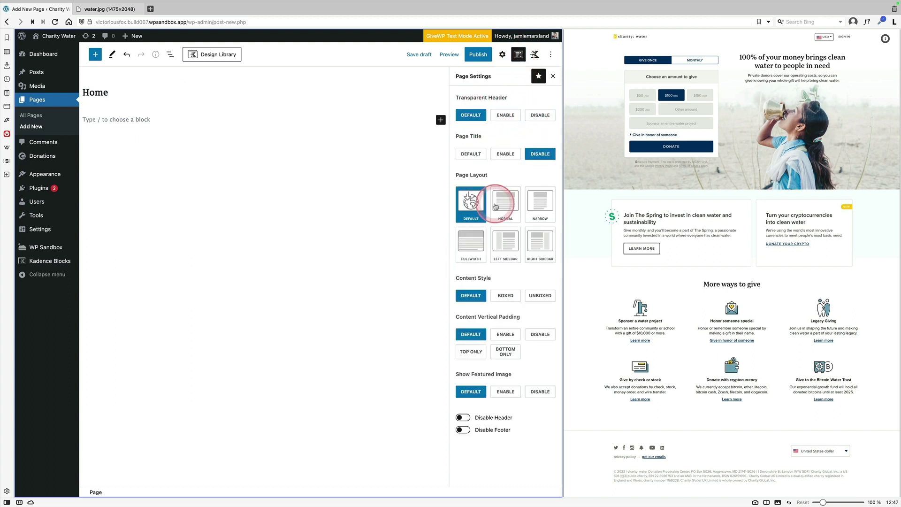
left_click(472, 240)
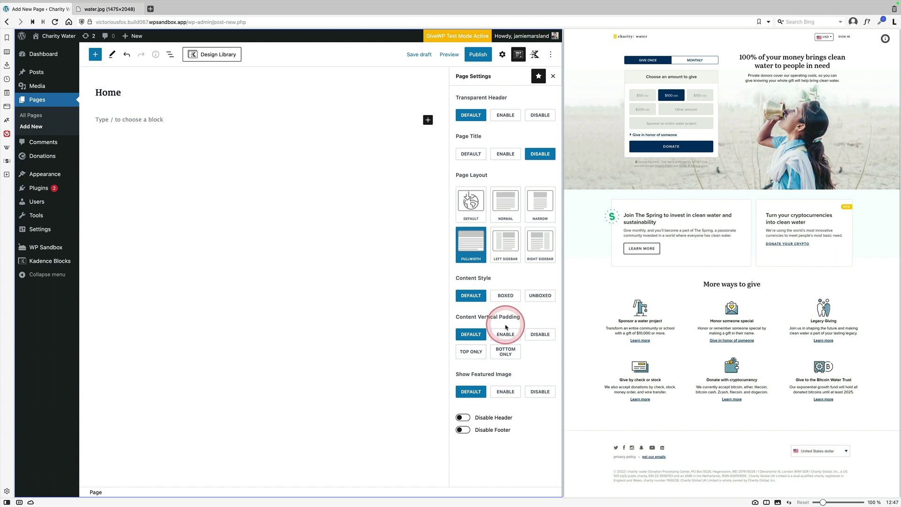
left_click(463, 417)
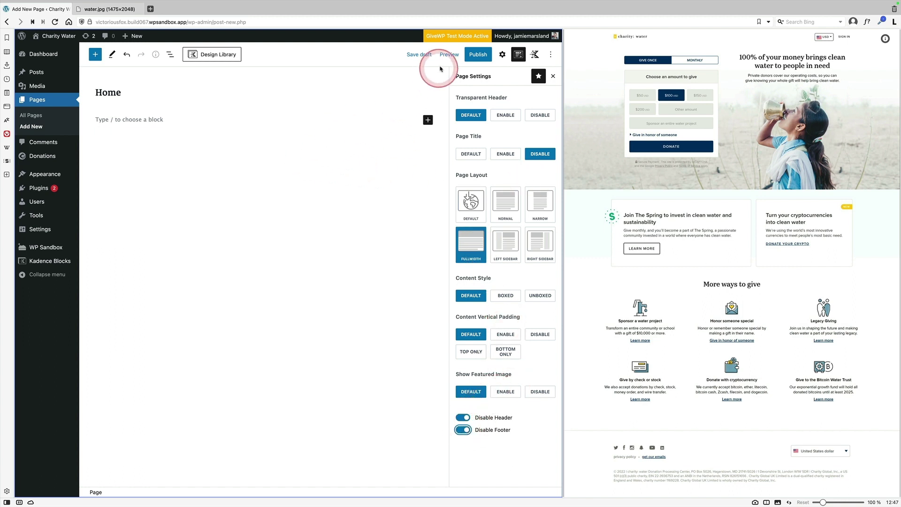
left_click(476, 55)
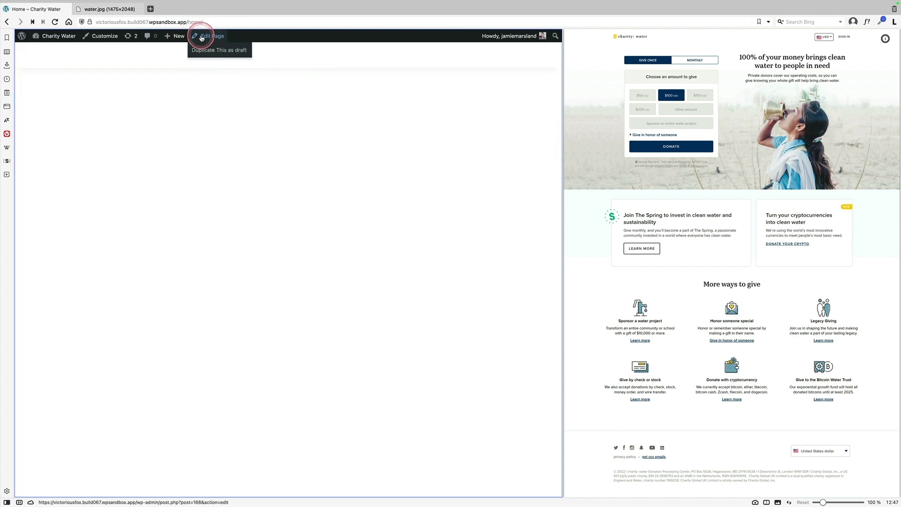
Set Home as the site's static homepage in Reading settings and save
left_click(202, 39)
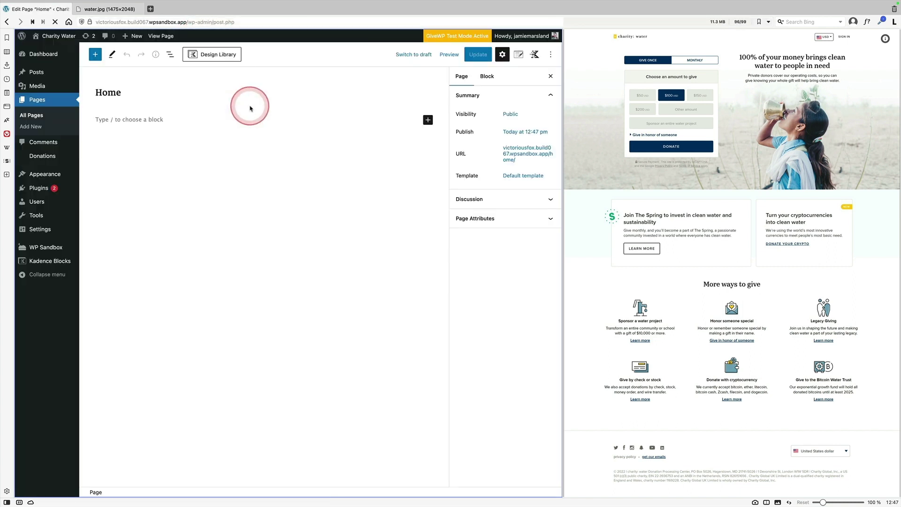
mouse_move(52, 230)
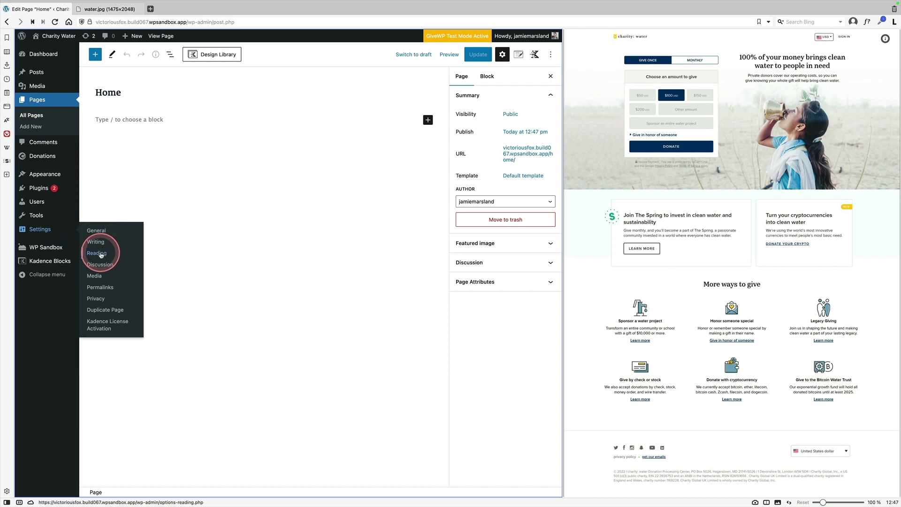
left_click(101, 255)
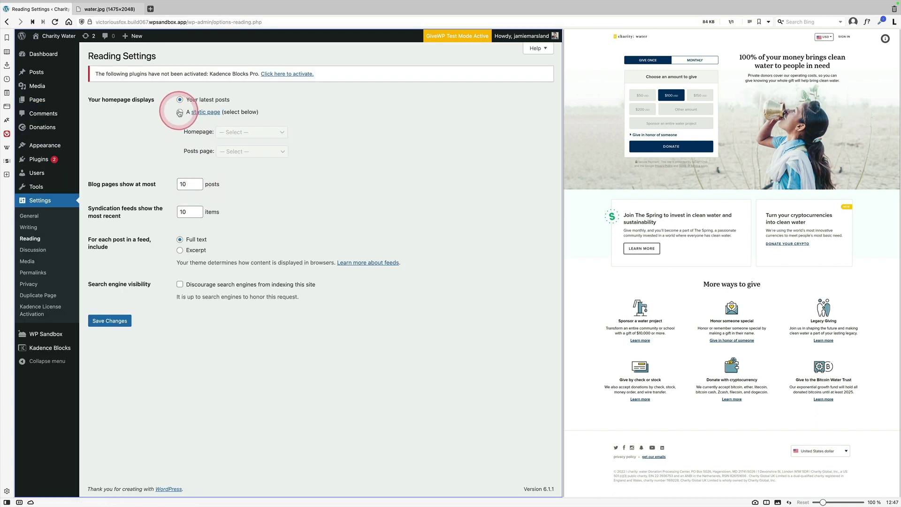
left_click(179, 113)
left_click(251, 132)
left_click(164, 302)
left_click(110, 320)
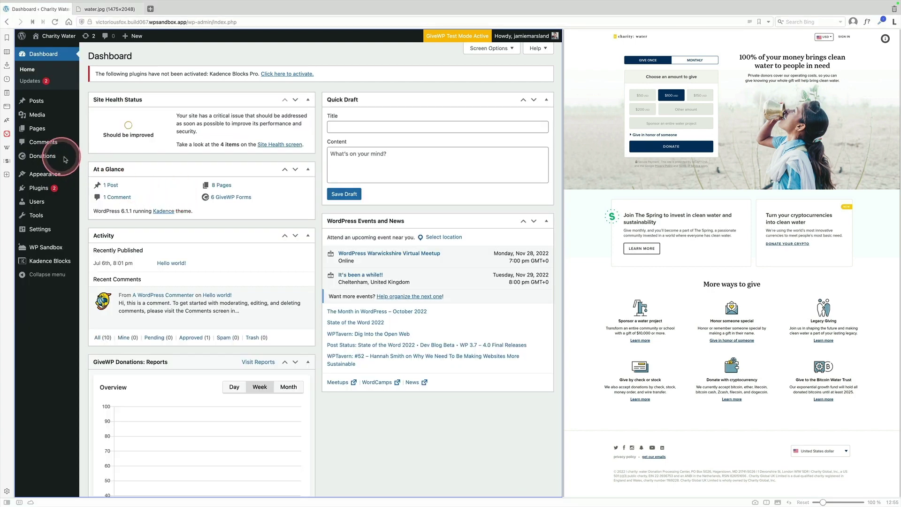
Start a new donation form using the Multi-Step Form template
mouse_move(63, 157)
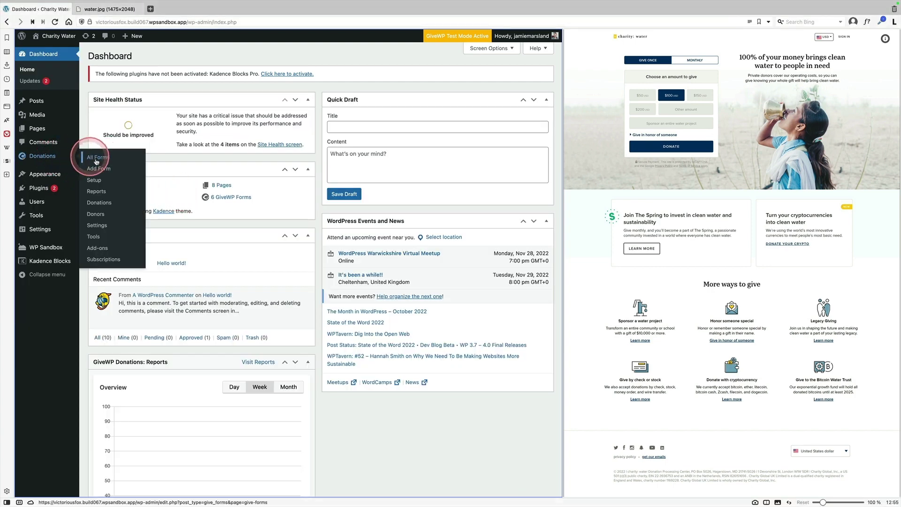
left_click(99, 170)
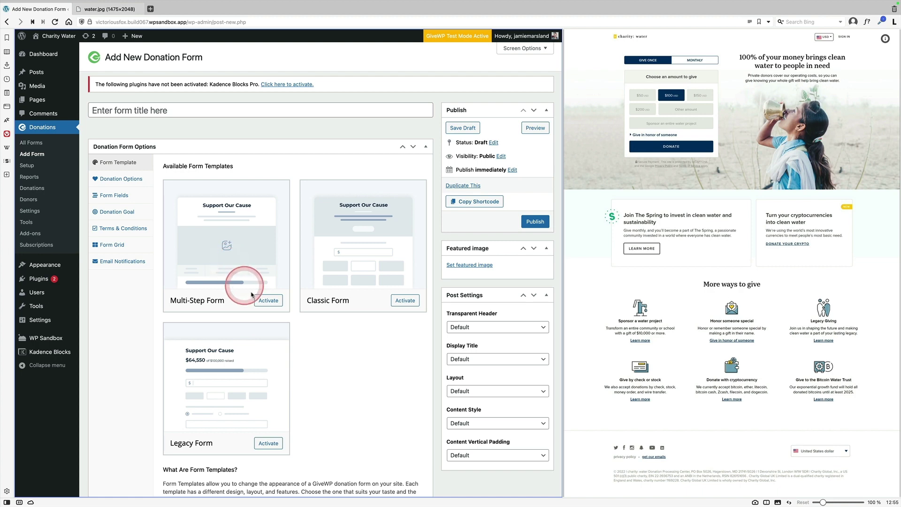
left_click(268, 301)
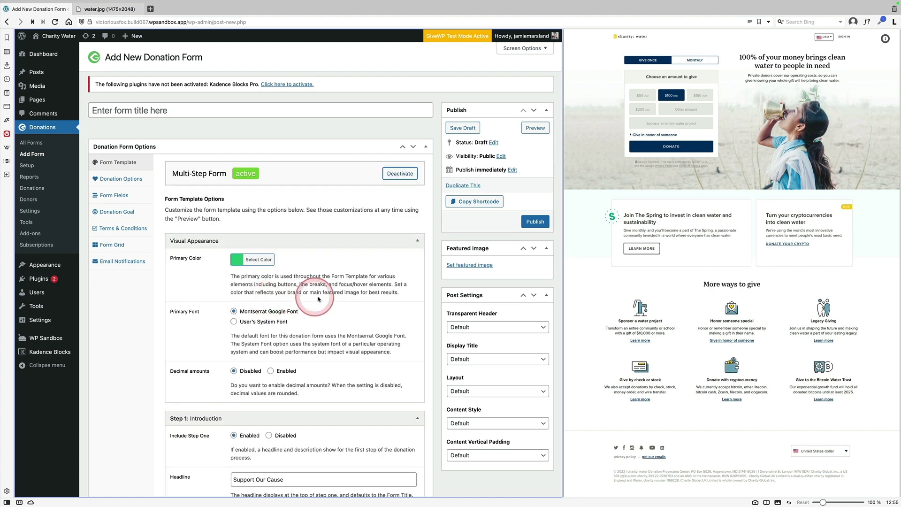
scroll(320, 301, "down", 2)
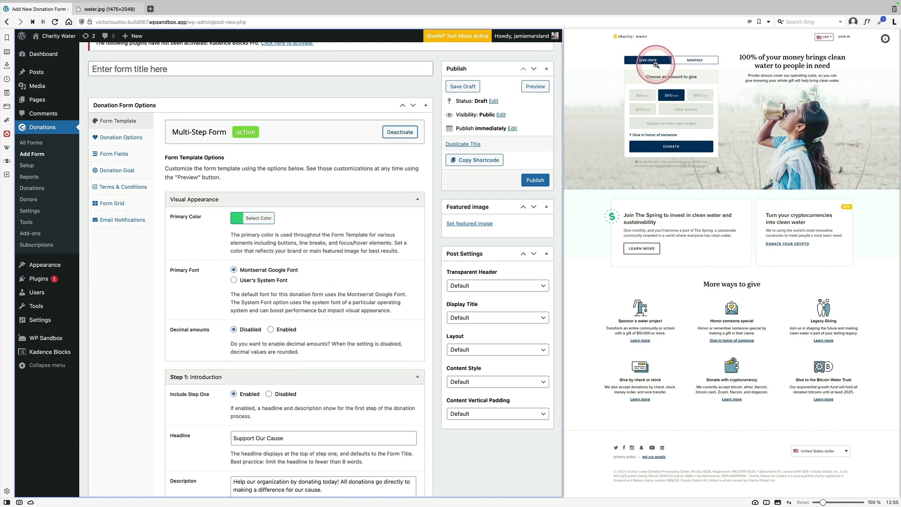
Set primary colour #013367 and the system font, and disable the introduction step
left_click(882, 21)
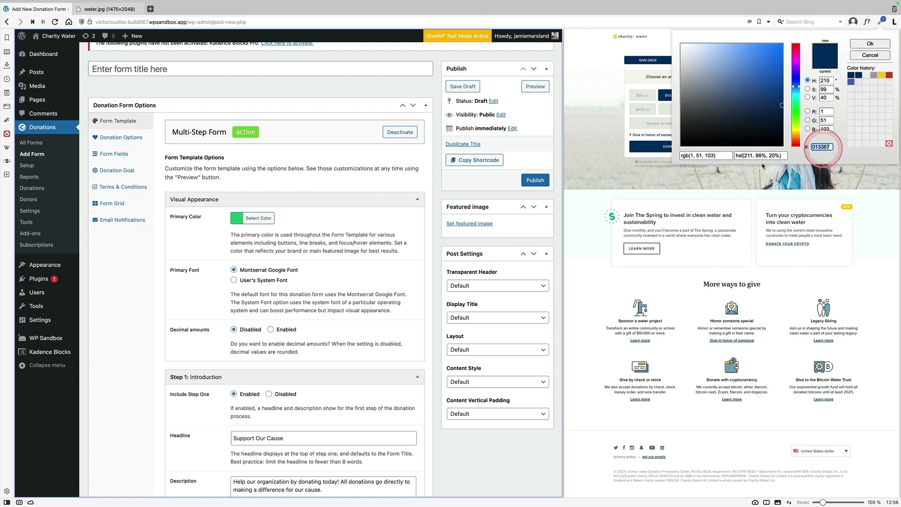
left_click(259, 217)
type("#013367")
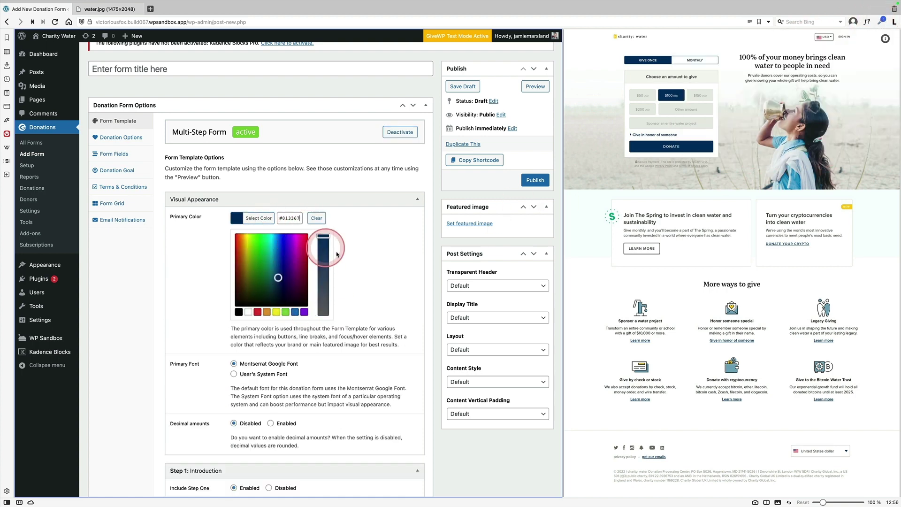
scroll(323, 332, "down", 3)
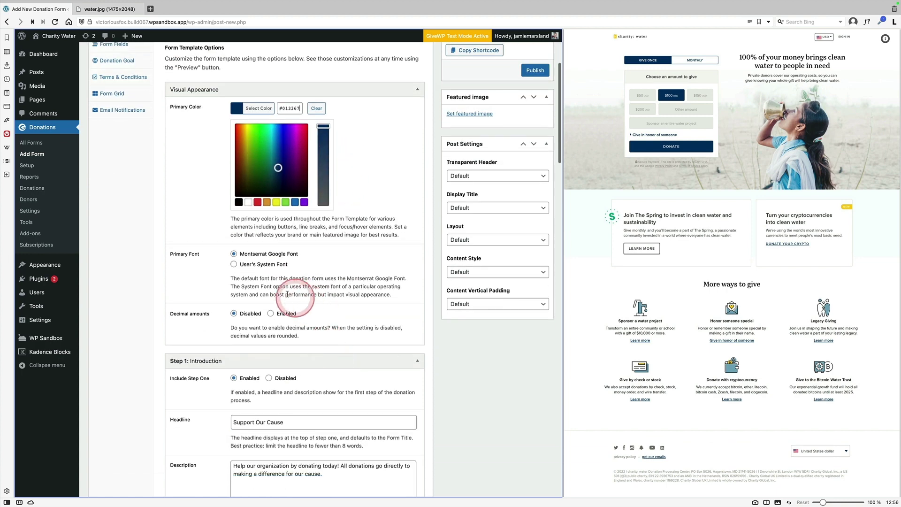
left_click(234, 265)
scroll(217, 311, "up", 1)
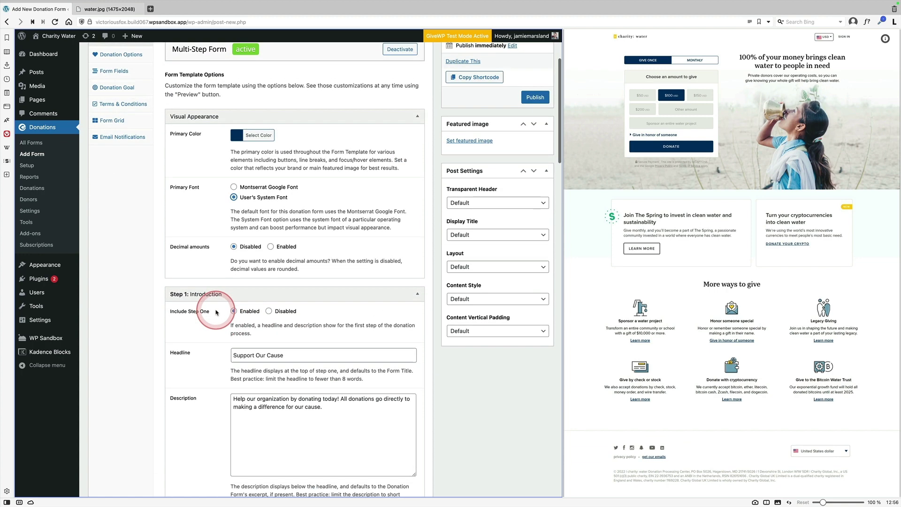
scroll(215, 347, "down", 2)
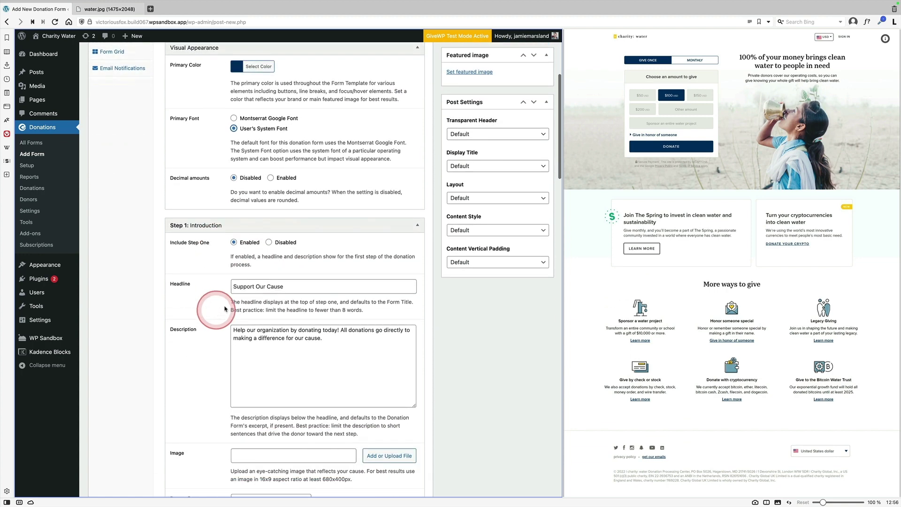
left_click(269, 243)
Change the Step 2 header to 'Choose an amount to give' and the button label to 'DONTATE'
scroll(191, 324, "down", 3)
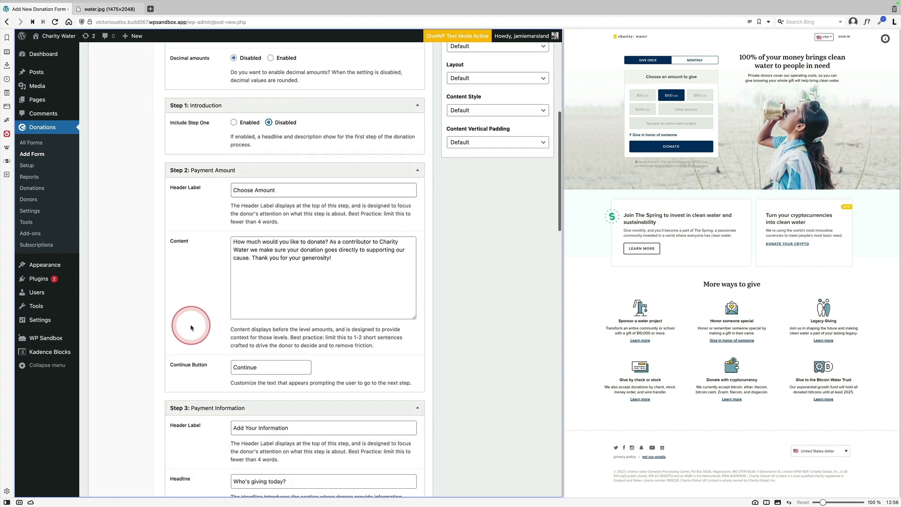
scroll(191, 327, "up", 1)
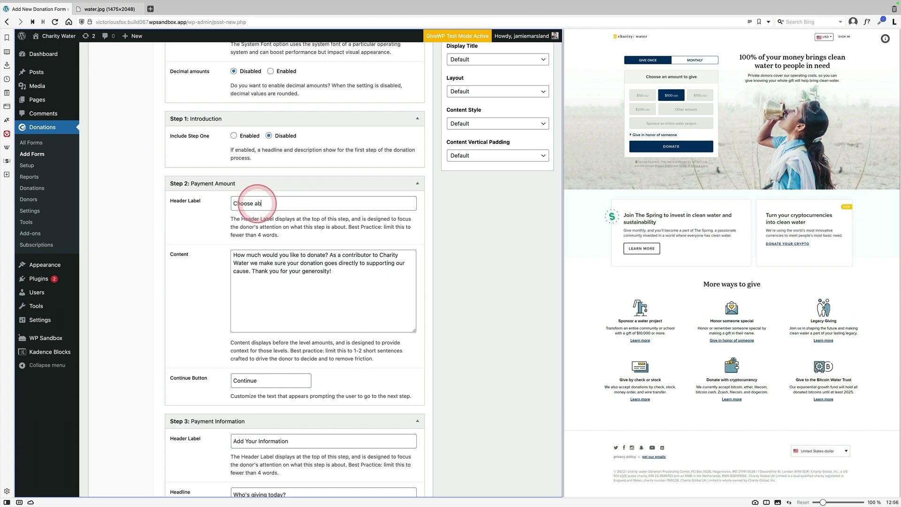
key("BackSpace")
type("n amount to give")
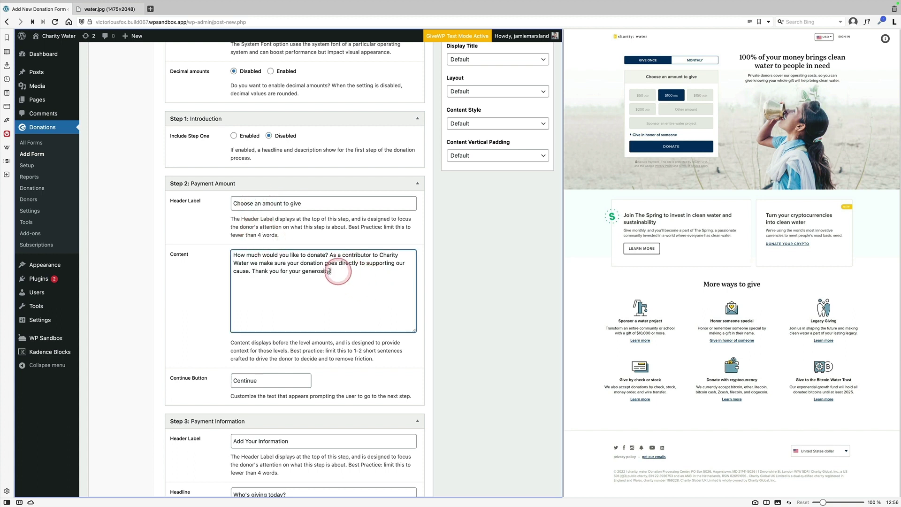
left_click_drag(331, 271, 244, 258)
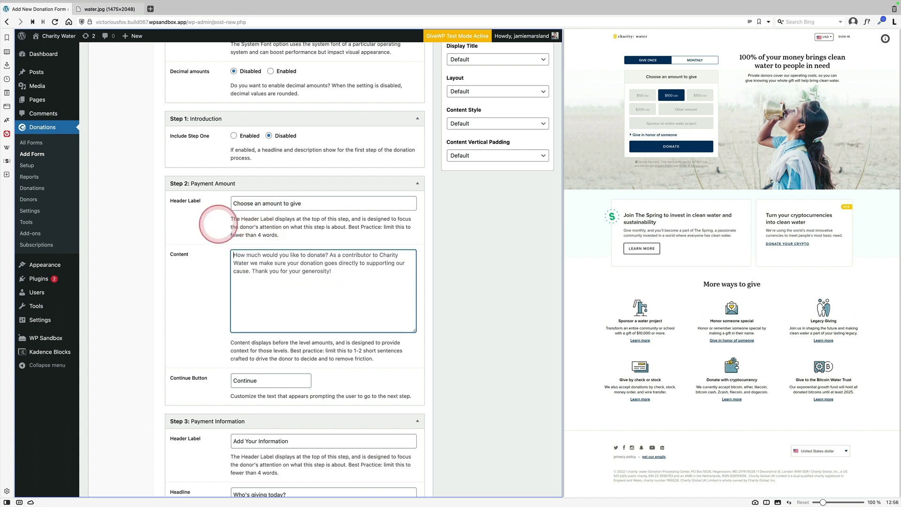
left_click(276, 384)
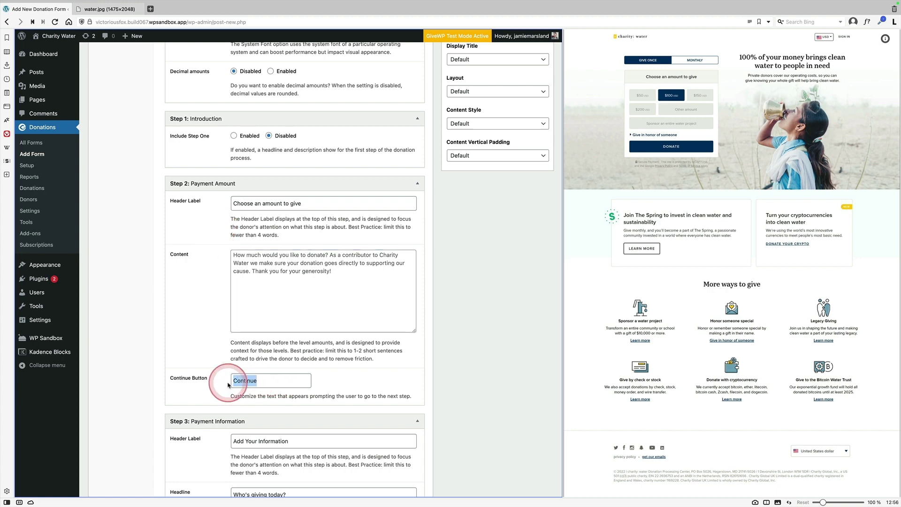
type("DONTATE")
scroll(323, 396, "down", 4)
scroll(323, 397, "up", 15)
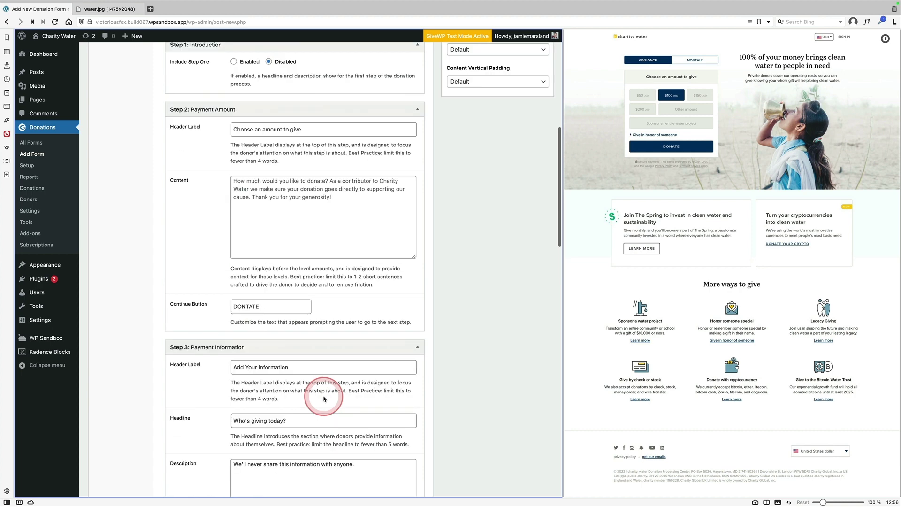
Set the form's recurring donations option to Yes - Donor's Choice
left_click(117, 179)
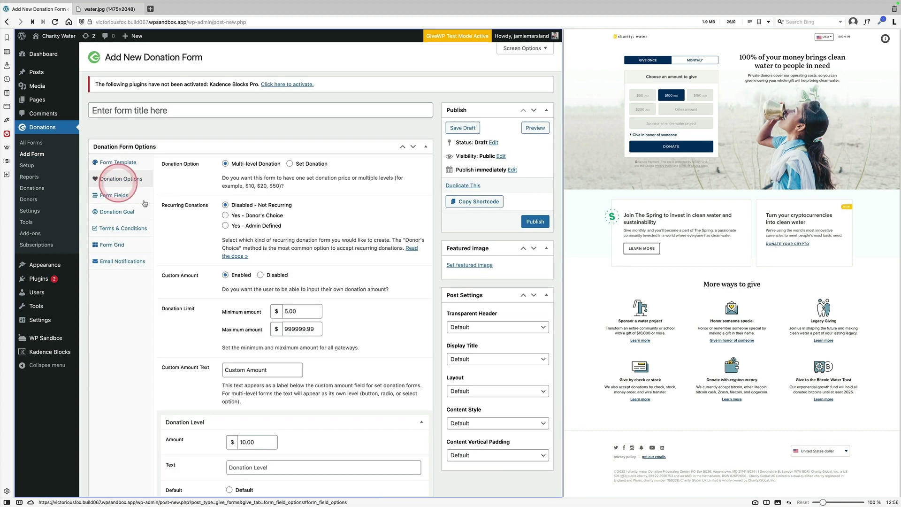
left_click(225, 216)
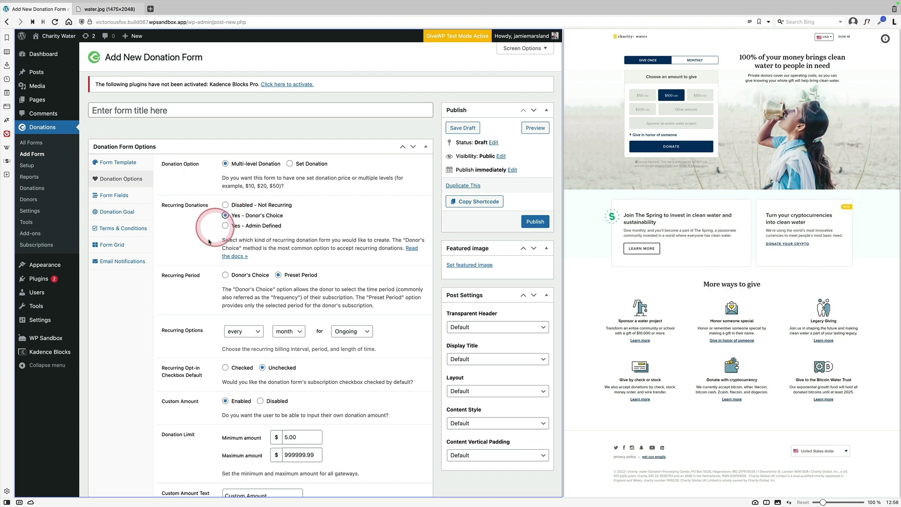
scroll(322, 367, "down", 2)
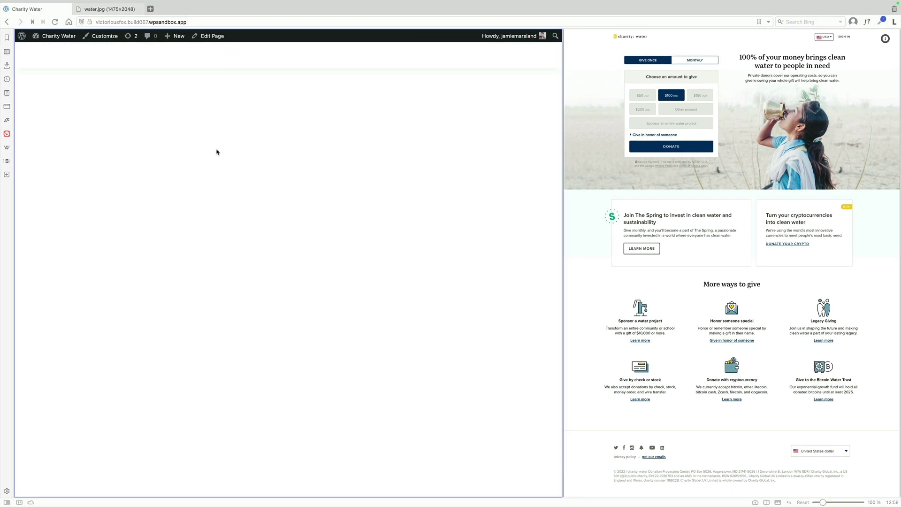
Reopen the Home page in the editor and try a Donation Form block via /give
left_click(212, 37)
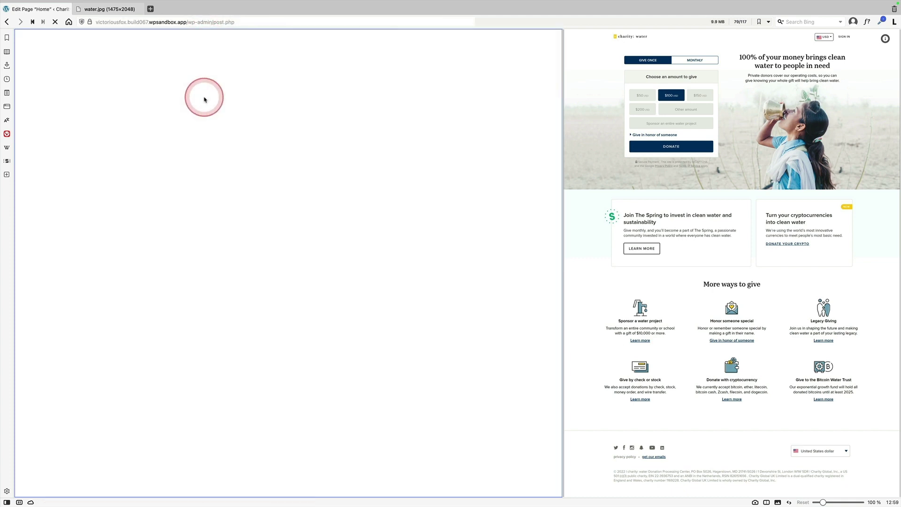
type("/give")
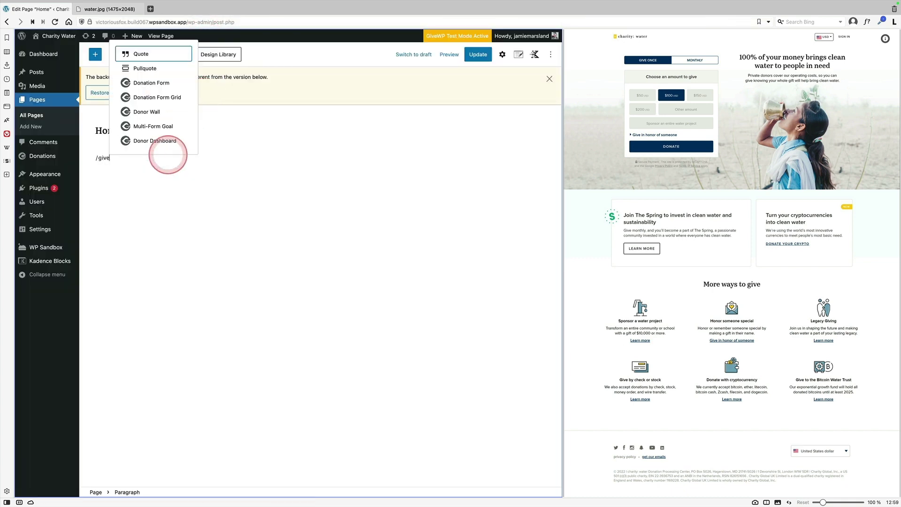
left_click(152, 94)
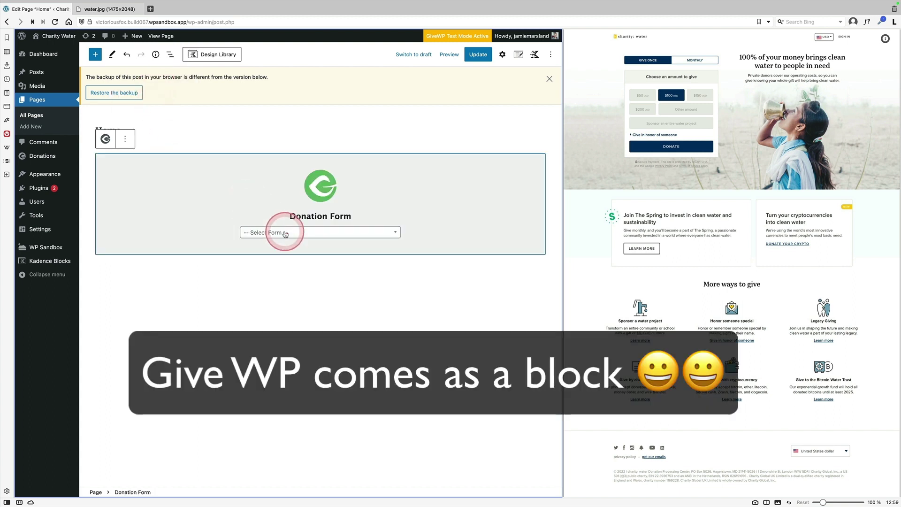
left_click(282, 233)
left_click(275, 264)
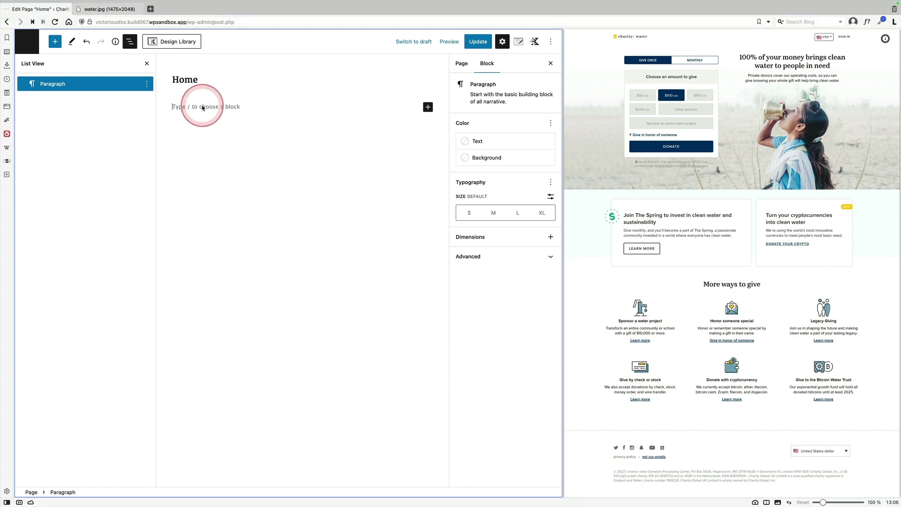
Insert a Row Layout block with two equal columns
type("/")
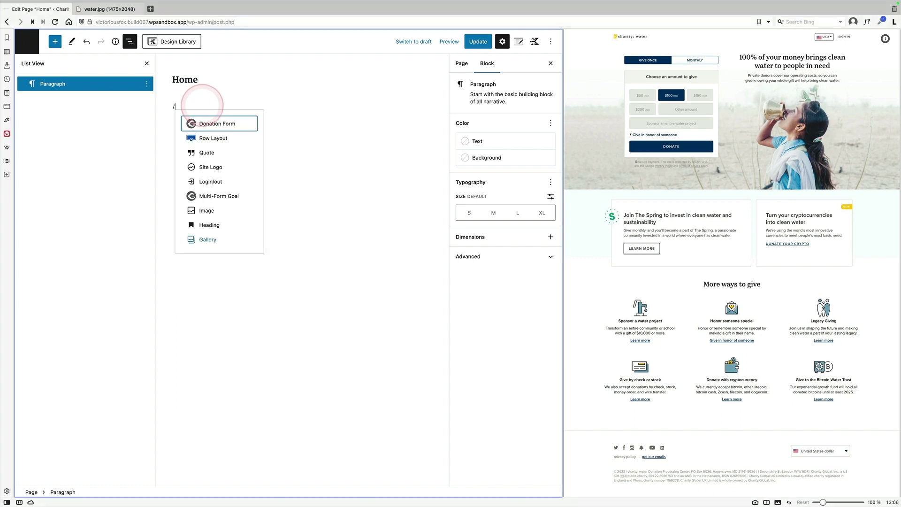
left_click(209, 138)
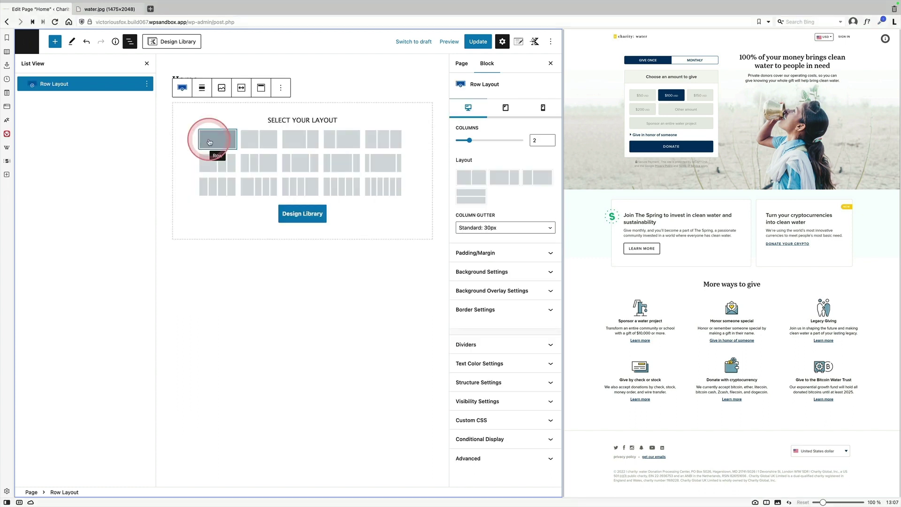
left_click(210, 142)
left_click(268, 148)
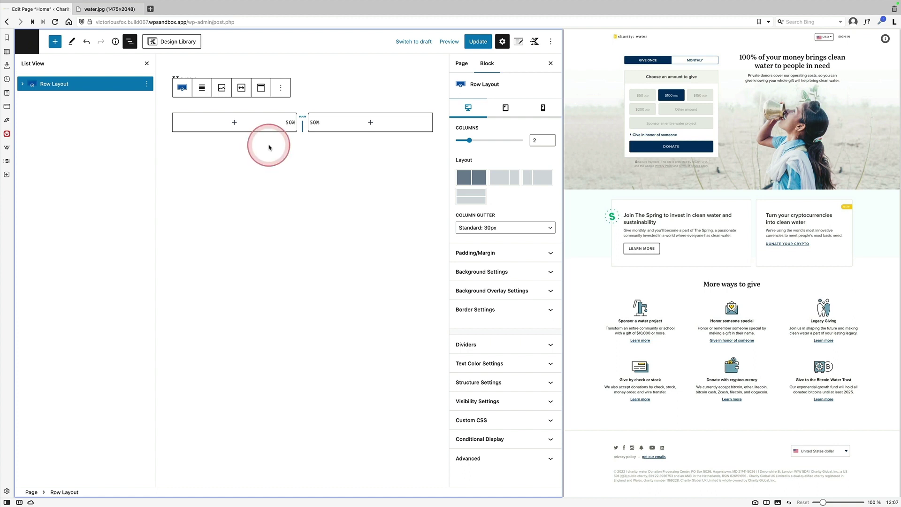
Add the Site Logo to the left column and a Login/out block to the right
left_click(234, 123)
type("site")
left_click(188, 185)
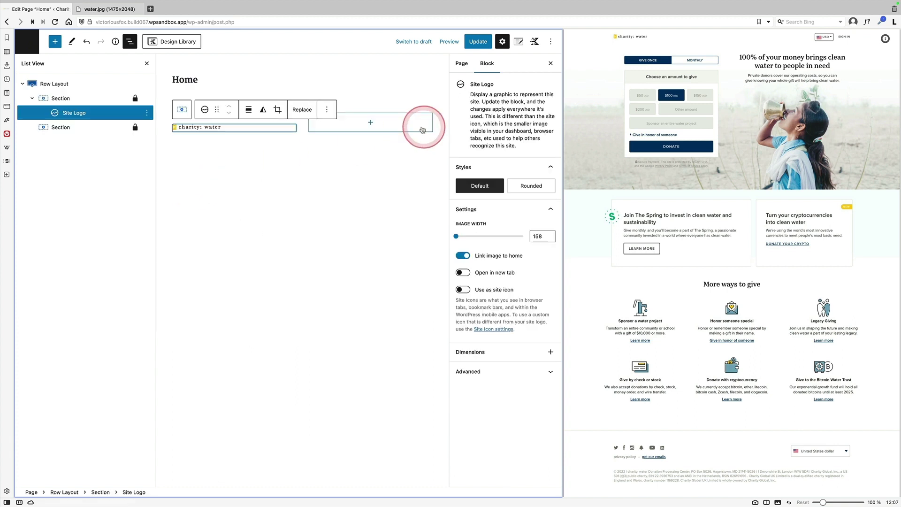
left_click(370, 122)
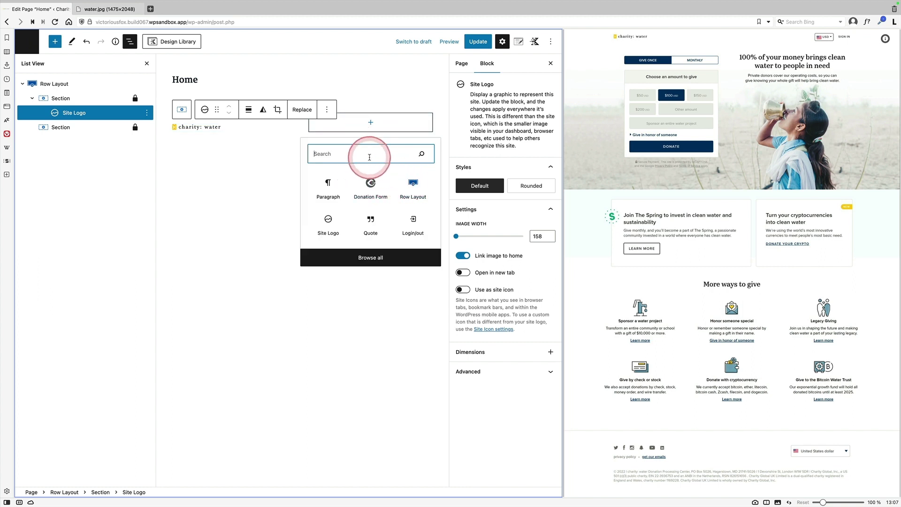
type("login")
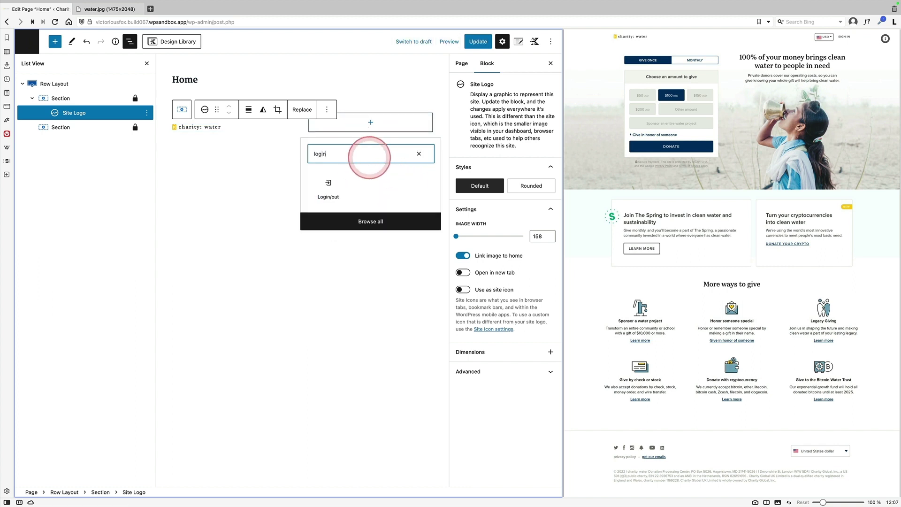
left_click(343, 183)
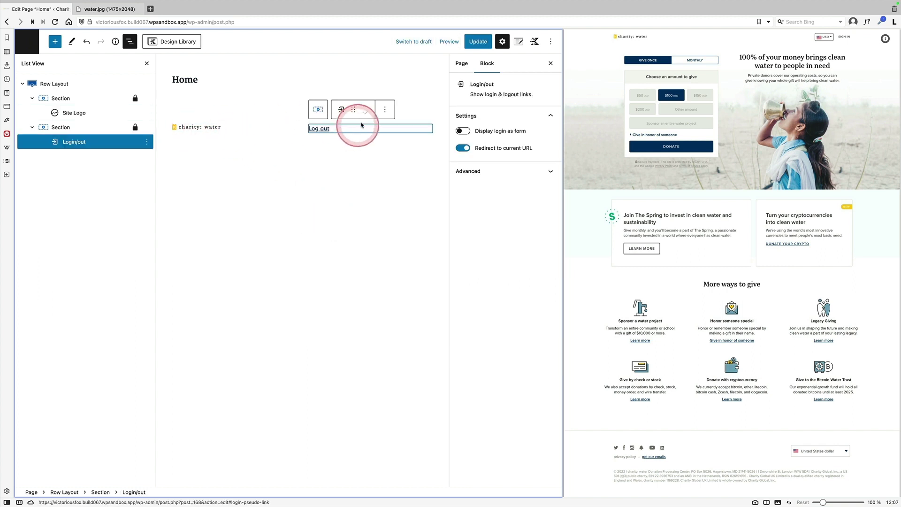
Right-align the Log out link's section and update the page
left_click(325, 129)
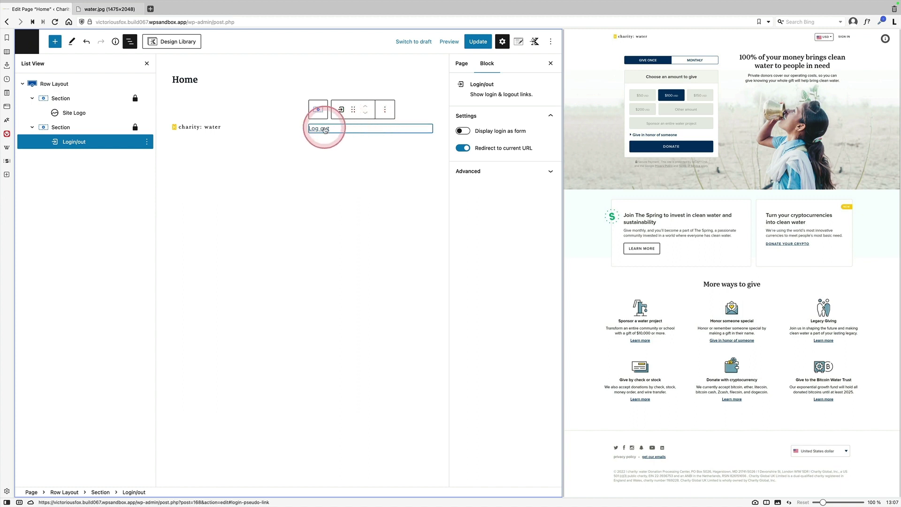
left_click(112, 142)
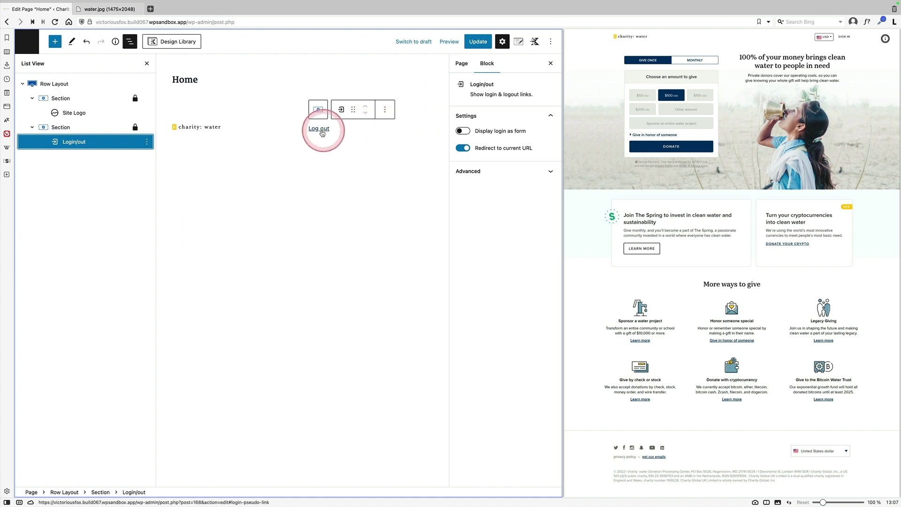
left_click(106, 127)
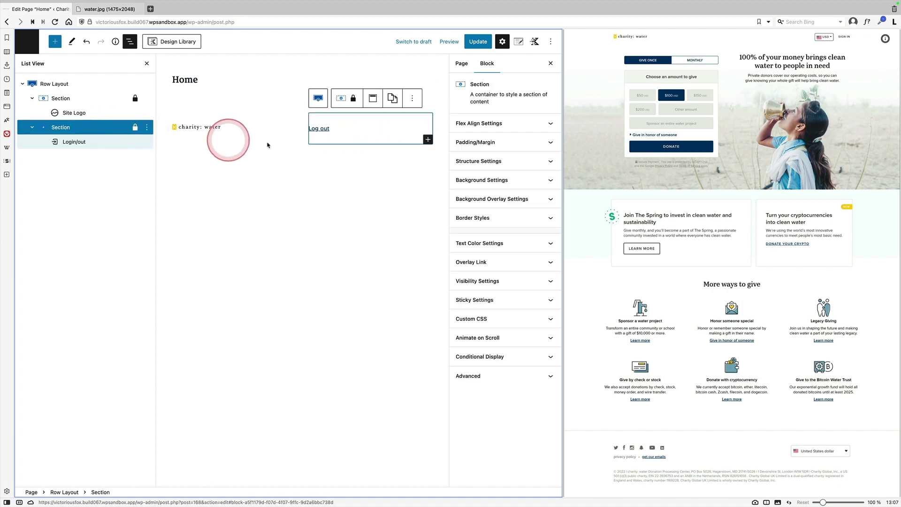
left_click(505, 123)
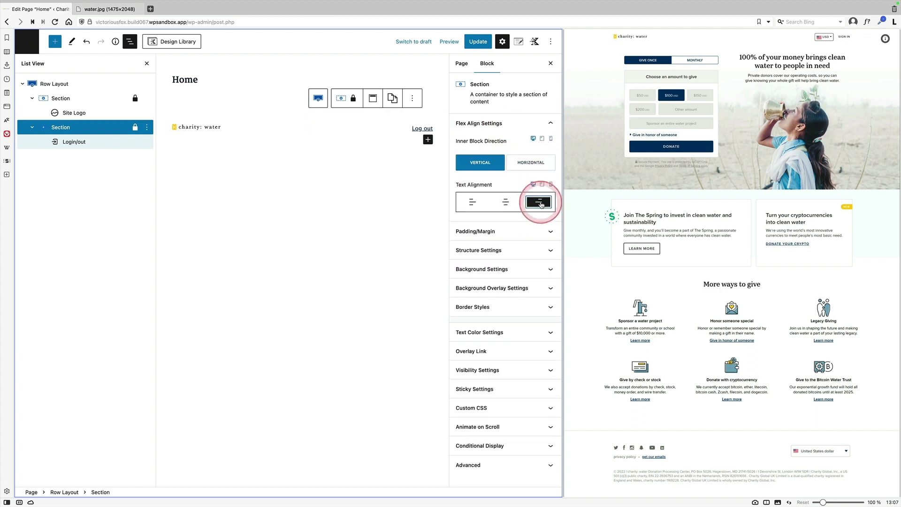
left_click(477, 42)
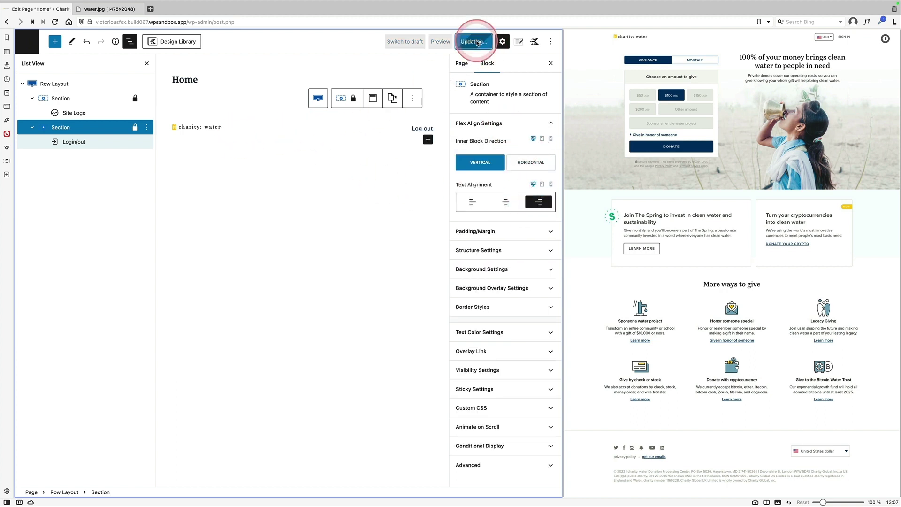
left_click(93, 473)
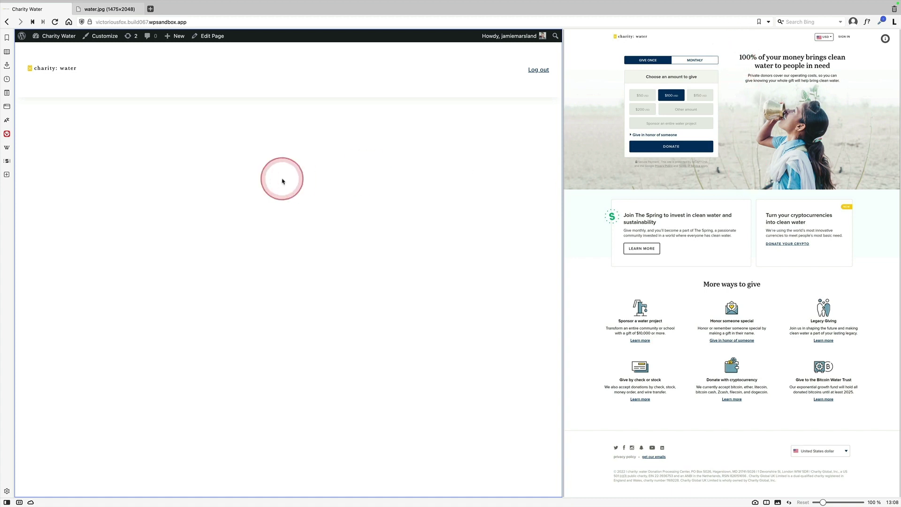
left_click(209, 37)
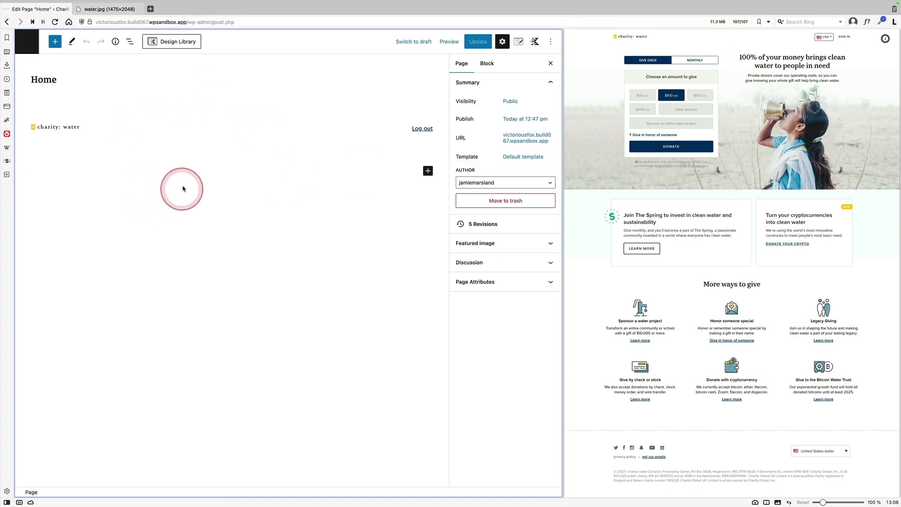
Add a two-equal-column Row Layout below the header
left_click(405, 175)
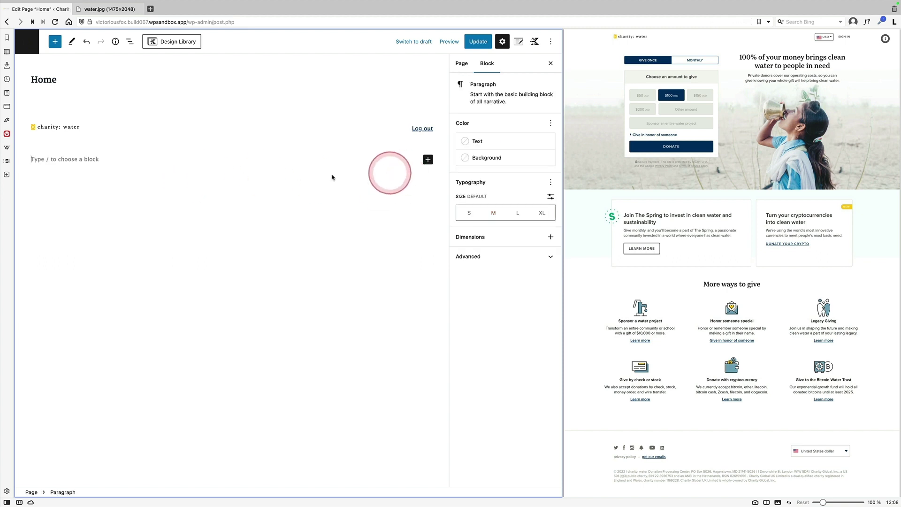
type("/row")
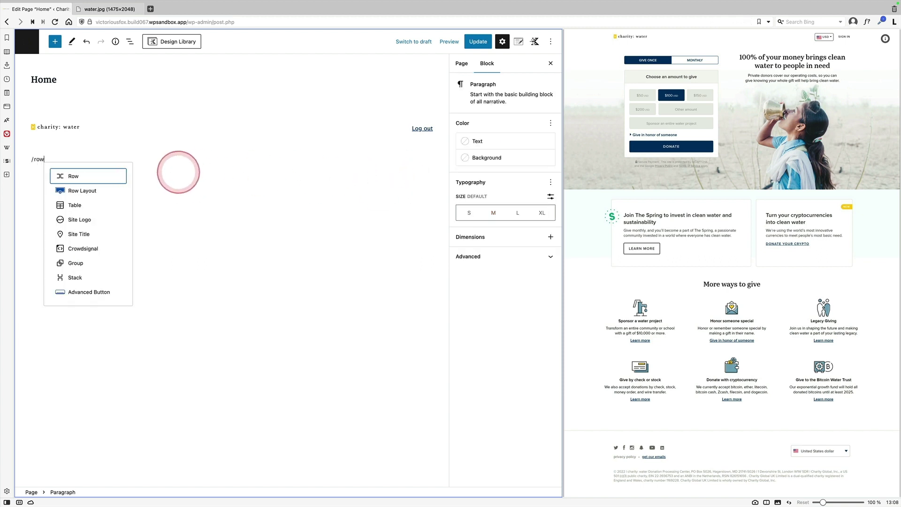
left_click(94, 189)
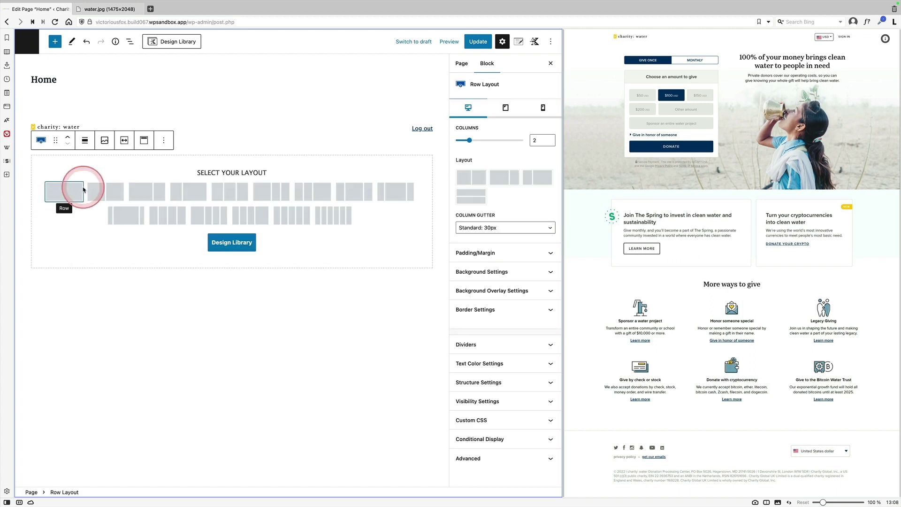
left_click(111, 193)
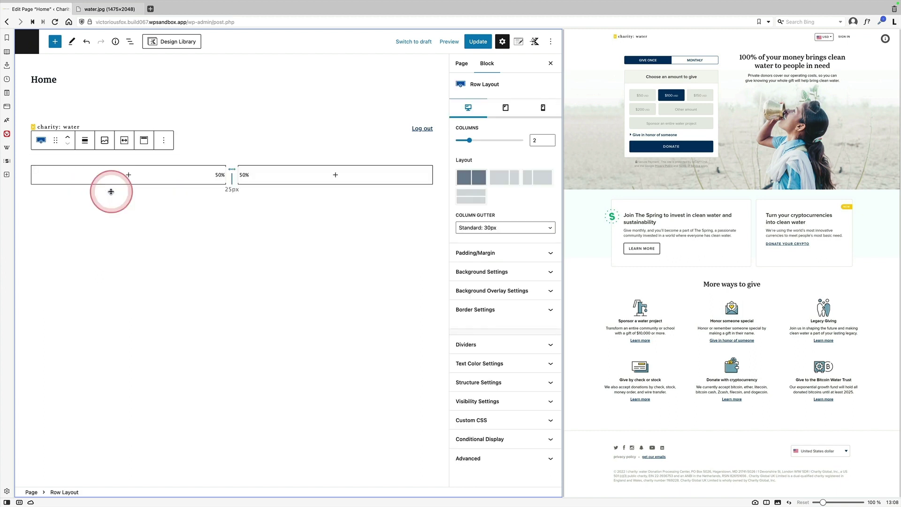
Insert a Donation Form block in the left column showing the 'Choose an amount to give' form
left_click(126, 177)
left_click(131, 203)
left_click(128, 235)
left_click(113, 256)
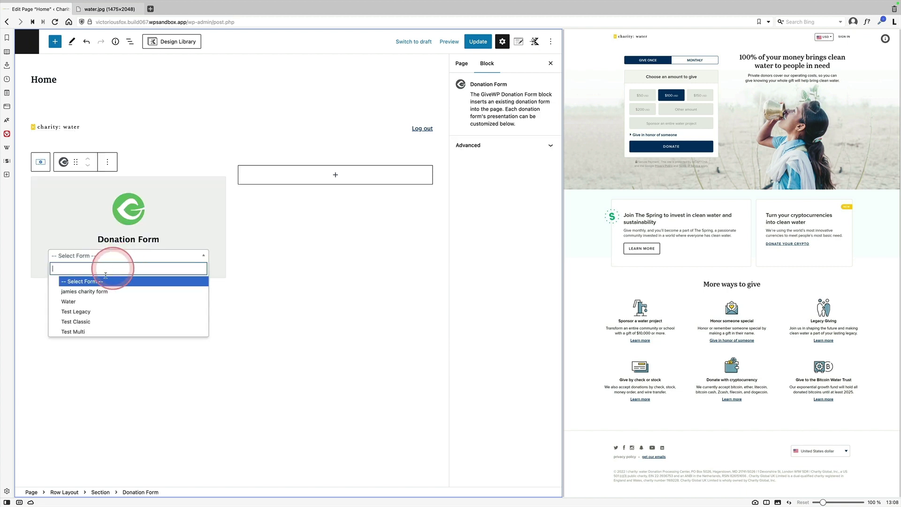
left_click(105, 290)
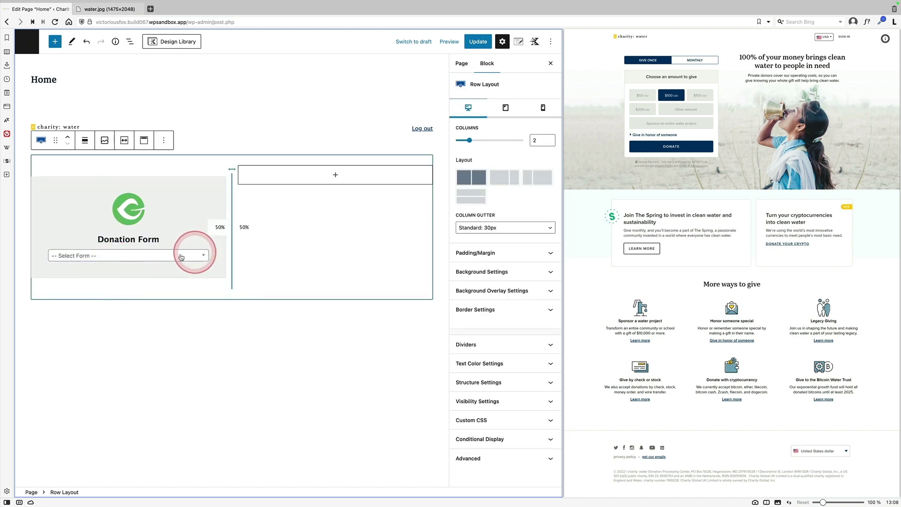
left_click(98, 257)
left_click(84, 291)
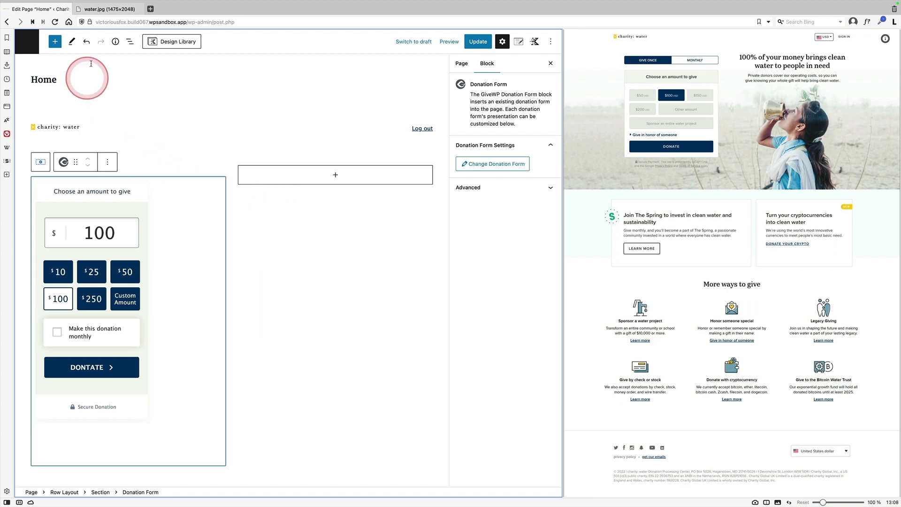
Set the donation row's background image to the girl drinking water photo
left_click(129, 41)
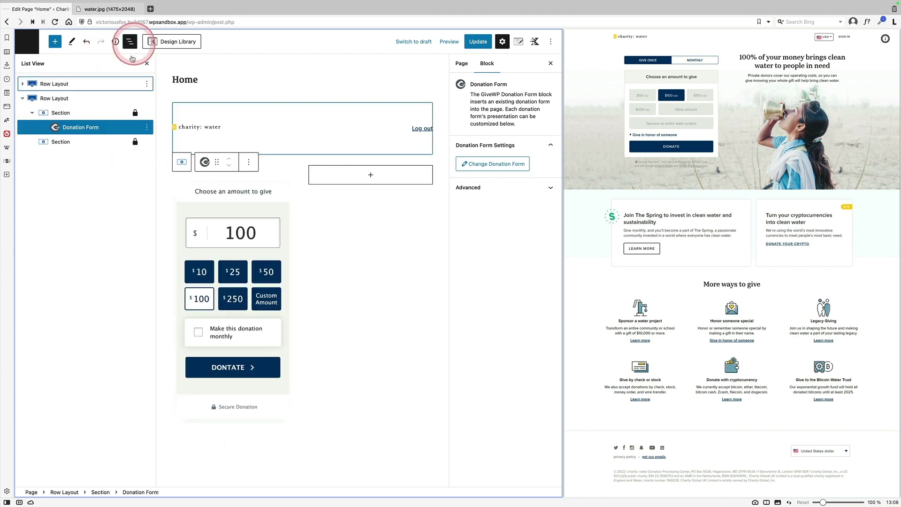
left_click(56, 97)
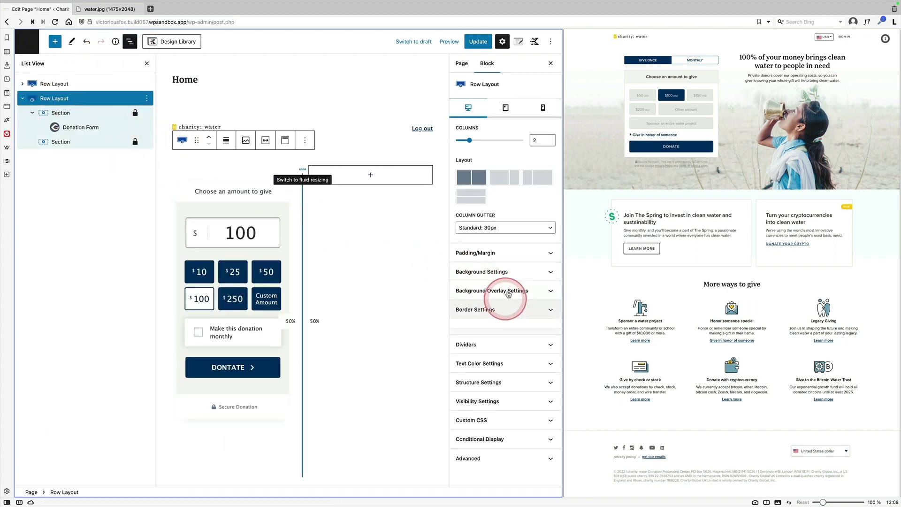
left_click(511, 272)
left_click(516, 378)
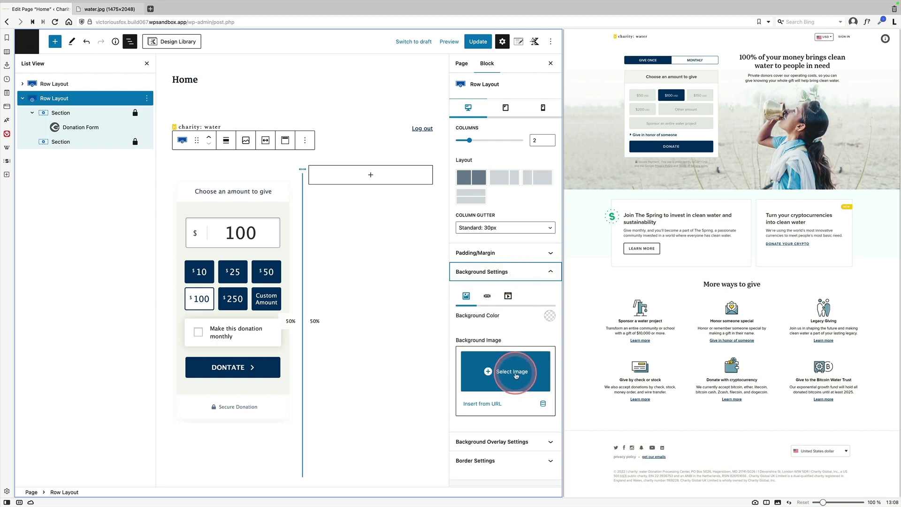
left_click(115, 188)
left_click(531, 473)
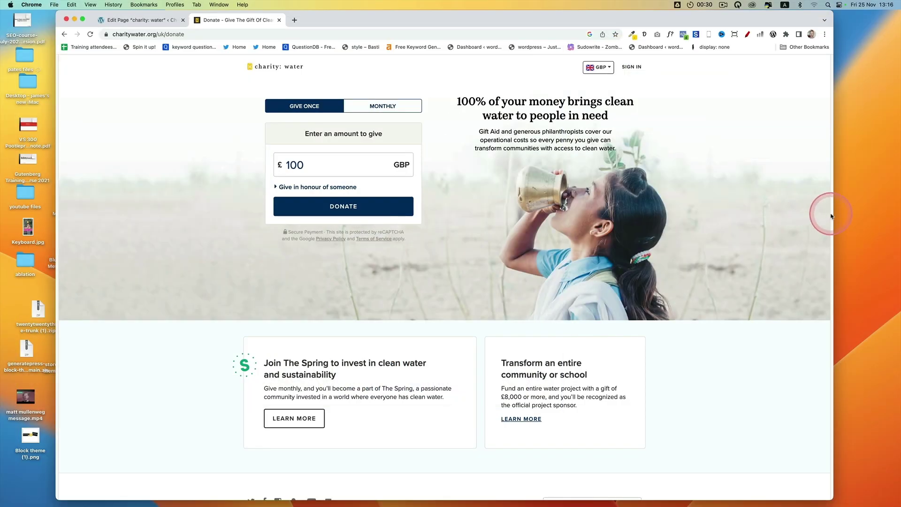
left_click_drag(832, 213, 532, 236)
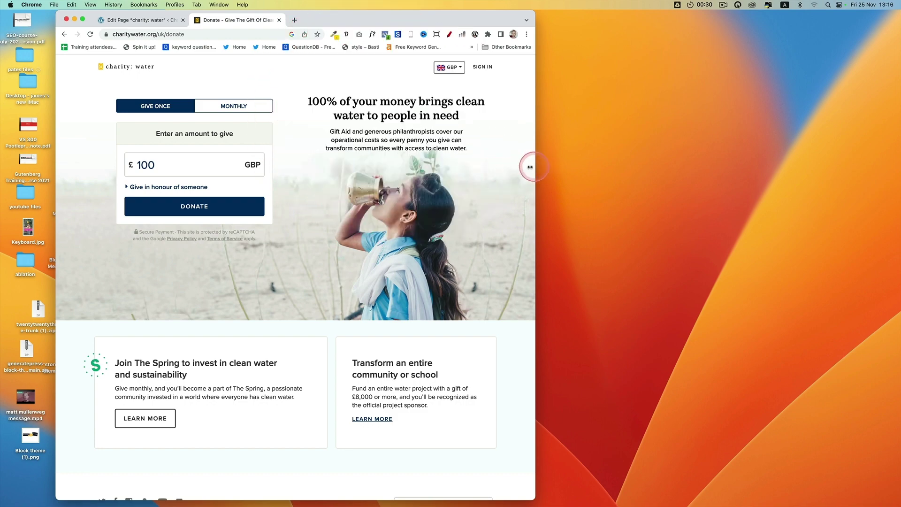
left_click_drag(520, 166, 872, 236)
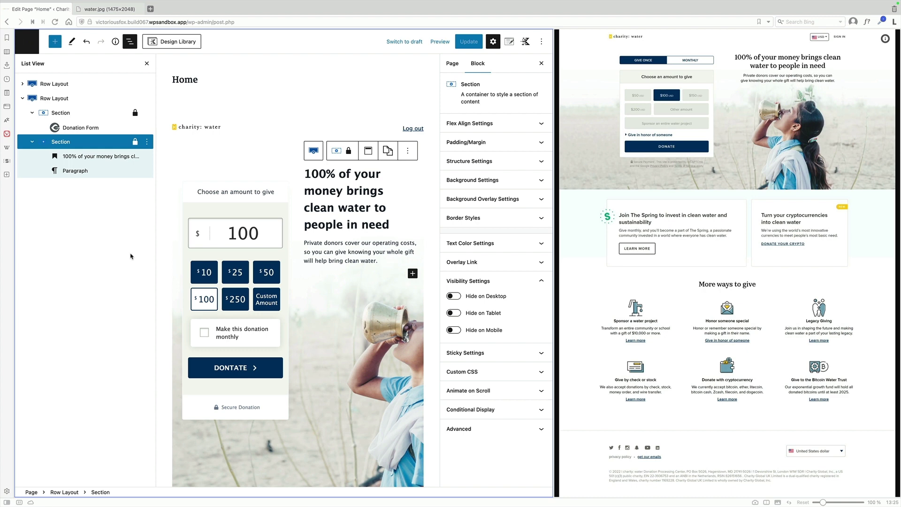
Copy the '100% of your money' headline section from the List View
left_click_drag(134, 216, 98, 149)
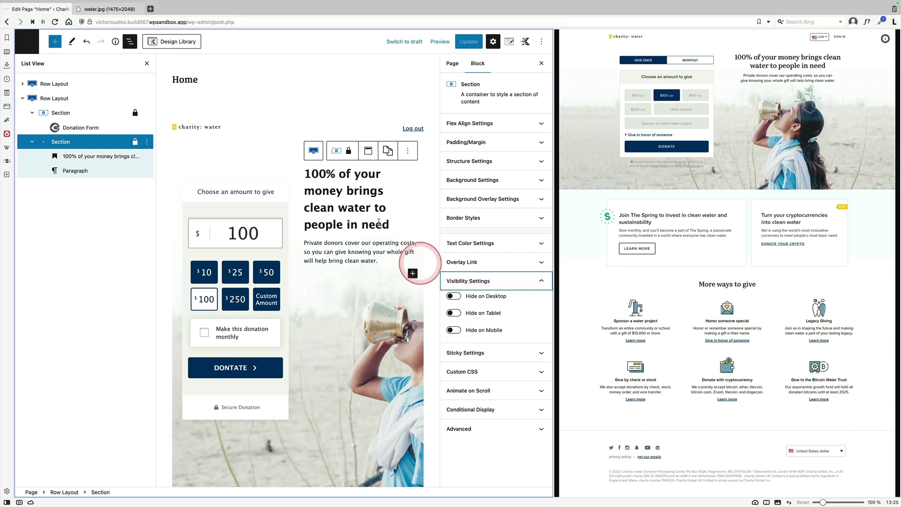
left_click(147, 141)
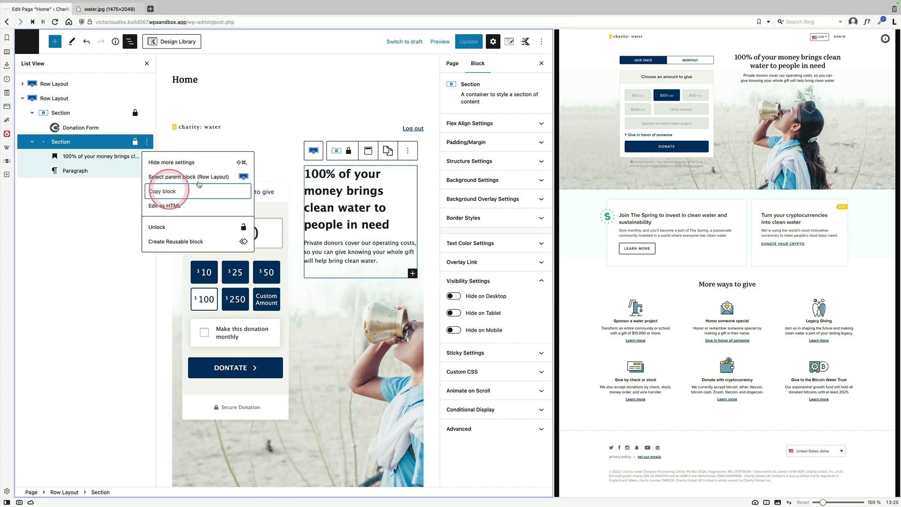
left_click(169, 191)
left_click(258, 167)
Paste the section above the Donation Form, hide it on desktop, and update the page
left_click(90, 134)
left_click(147, 127)
left_click(163, 207)
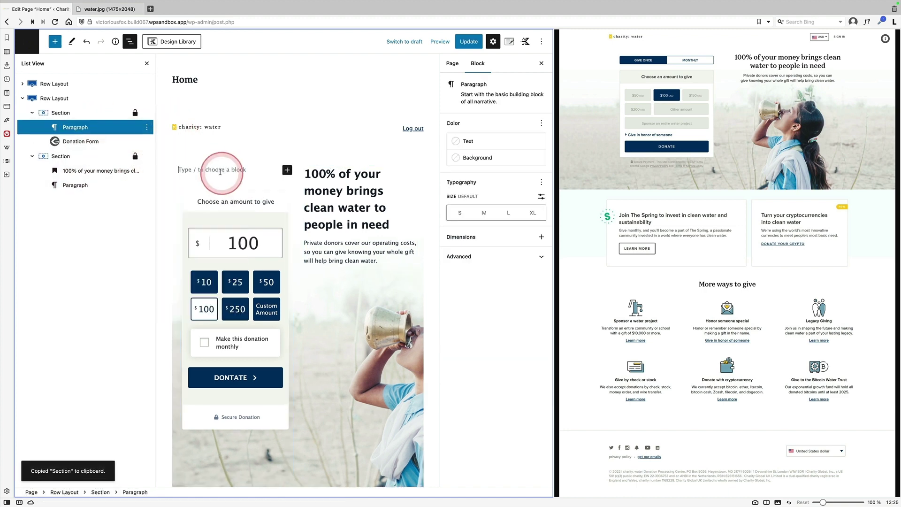
key("ctrl+v")
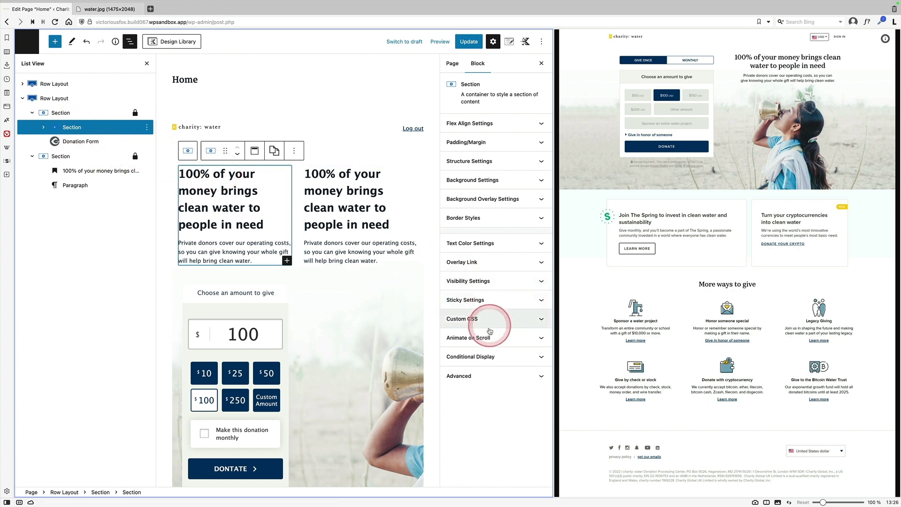
left_click(489, 282)
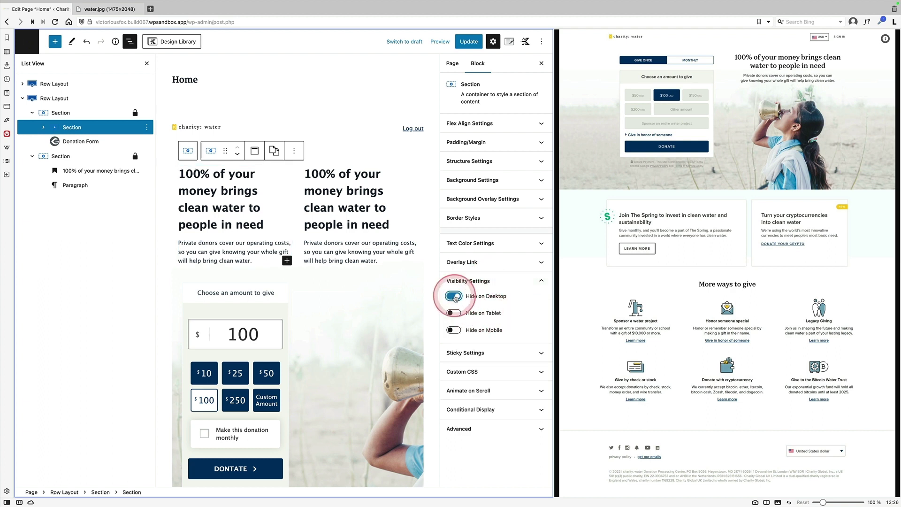
left_click(467, 44)
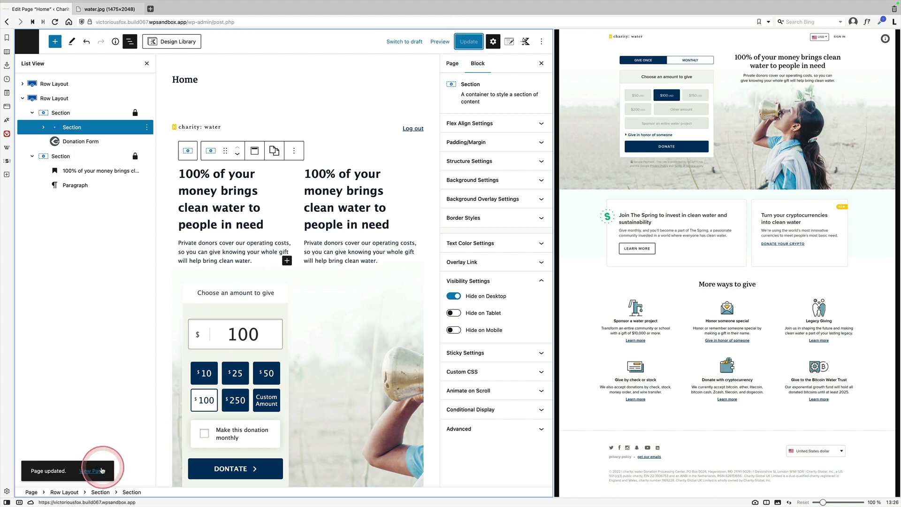
Open the live Home page and narrow the window to check the mobile layout
left_click(97, 472)
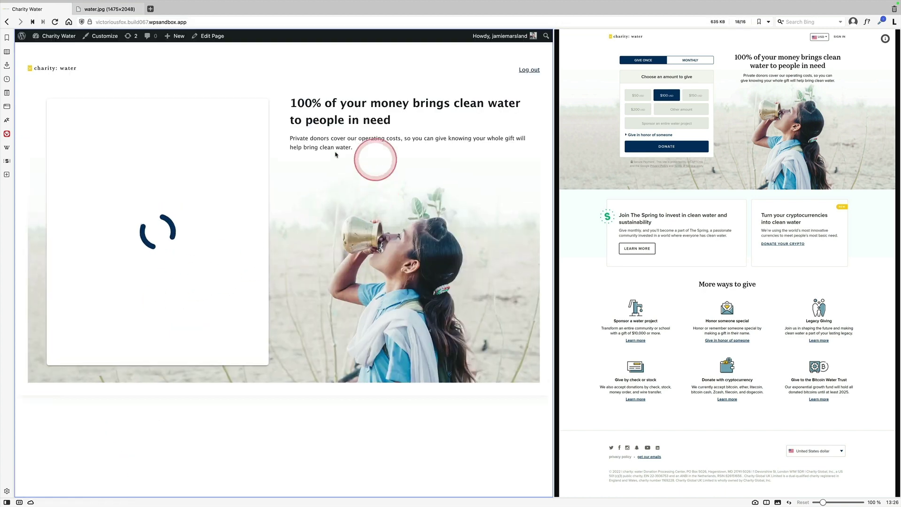
left_click_drag(554, 231, 297, 264)
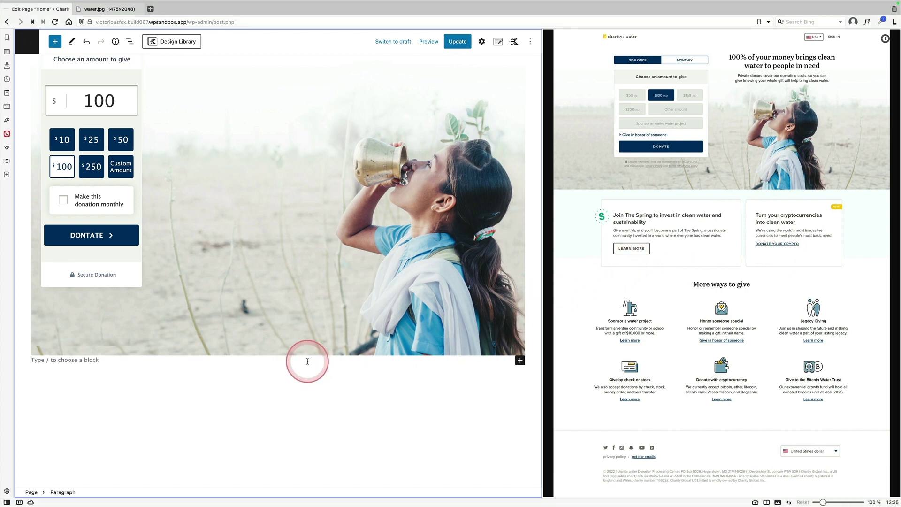
Add a two-thirds/one-third Row Layout below the hero, resized to 60/40 columns
type("/ro")
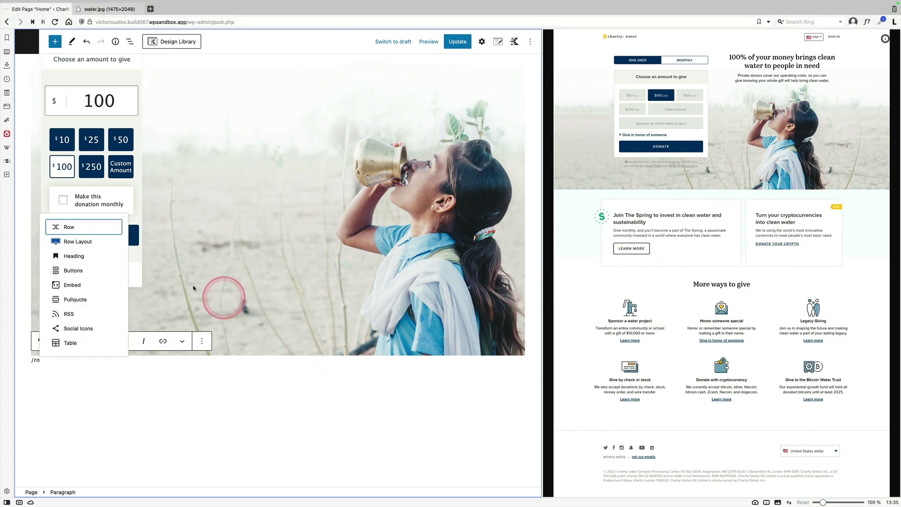
left_click(72, 242)
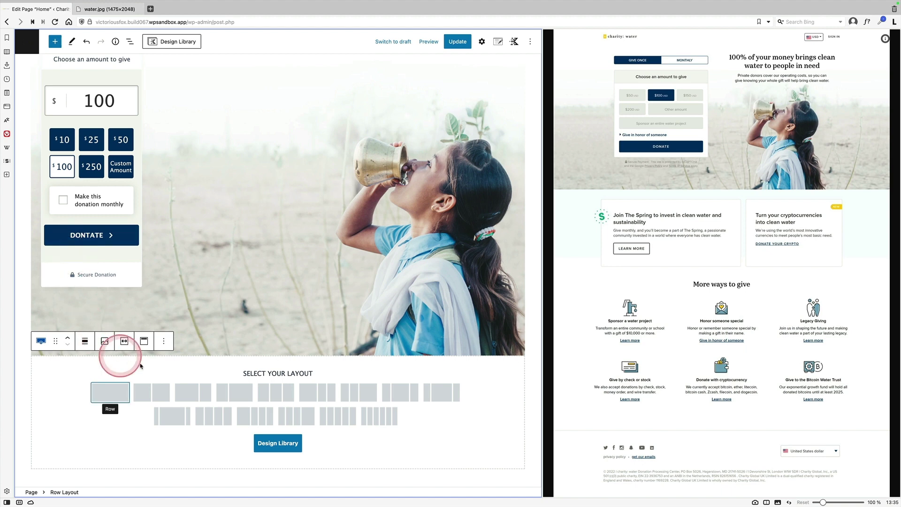
left_click(204, 396)
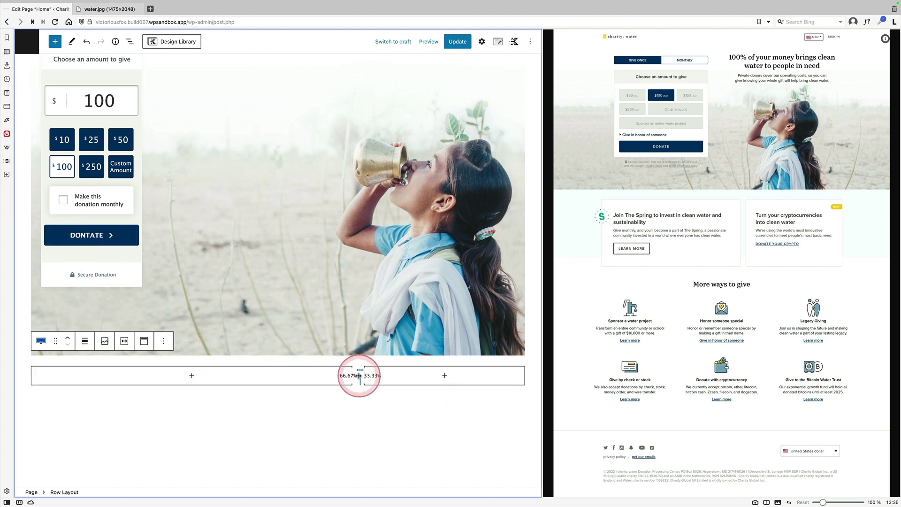
left_click_drag(359, 375, 317, 376)
left_click(183, 384)
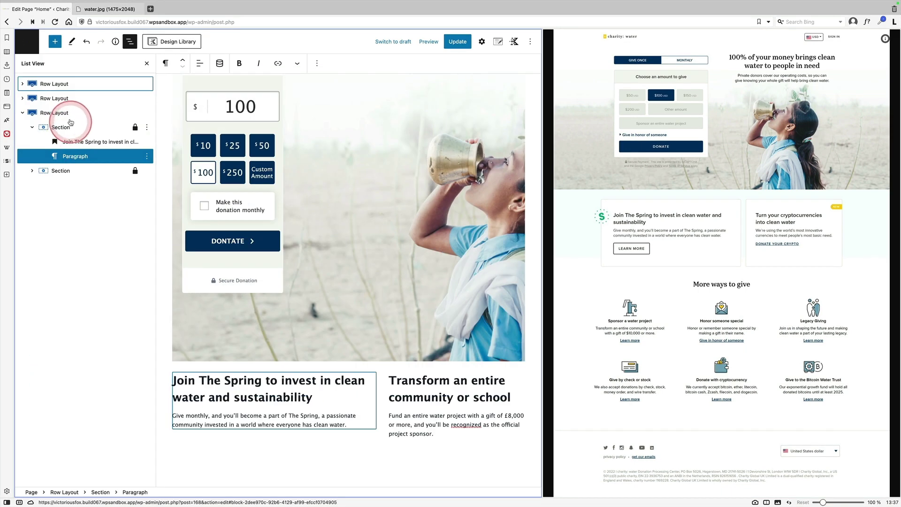
Sample a colour from the reference page and select the left column's section
left_click(70, 120)
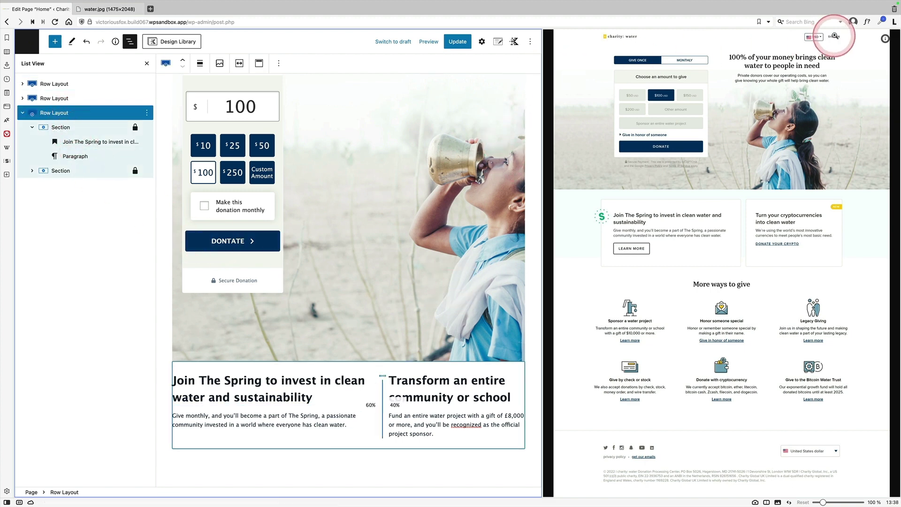
left_click(880, 24)
left_click(872, 36)
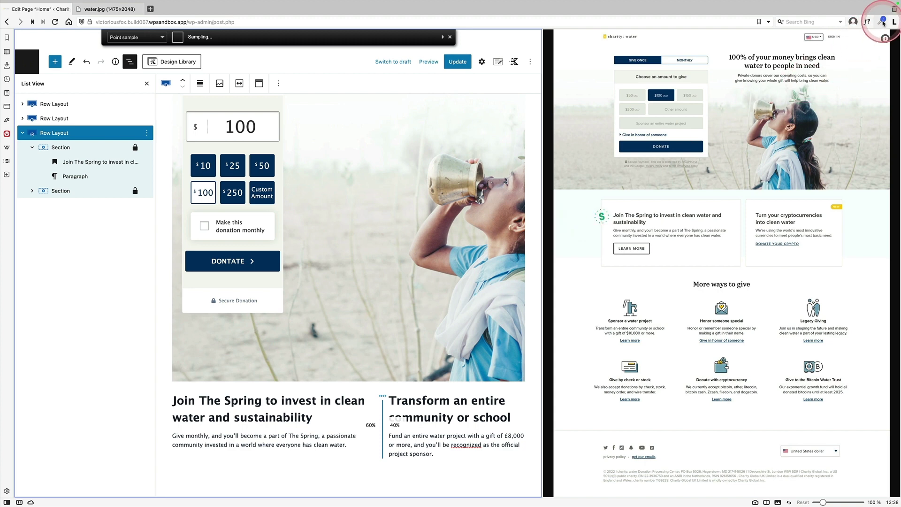
key("Escape")
left_click(72, 129)
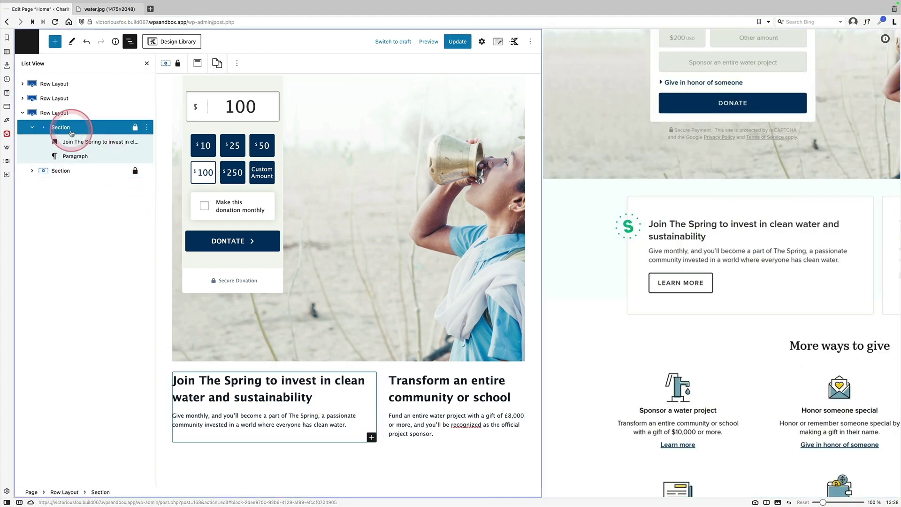
left_click(481, 41)
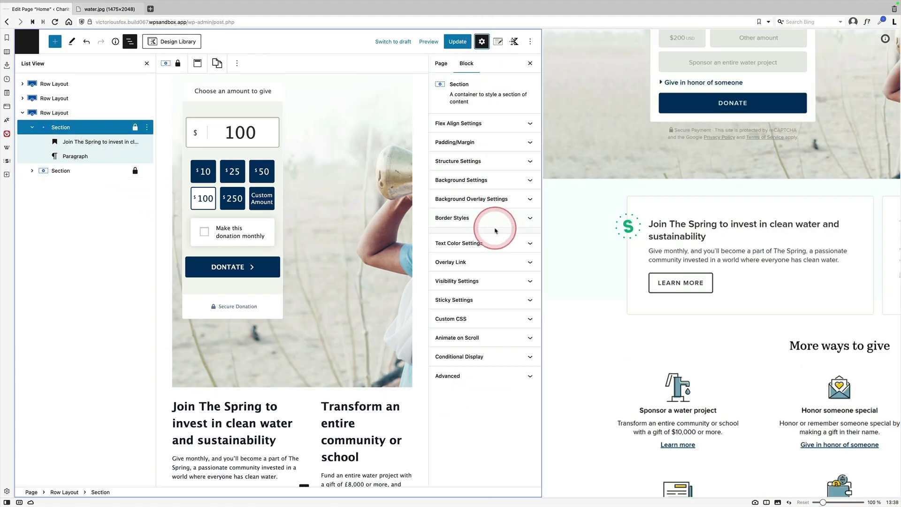
Select the parent row layout and set its background color to hex F7FCFE
key("ctrl+z")
left_click(504, 277)
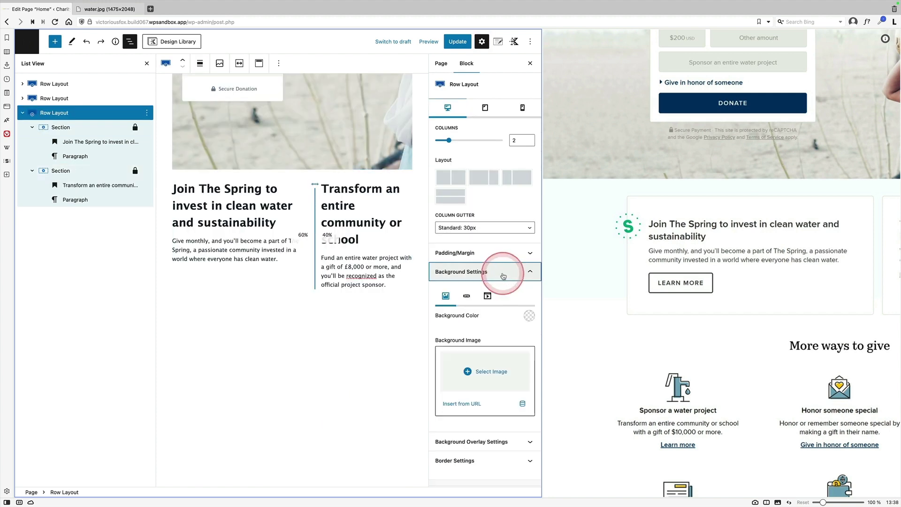
left_click(528, 317)
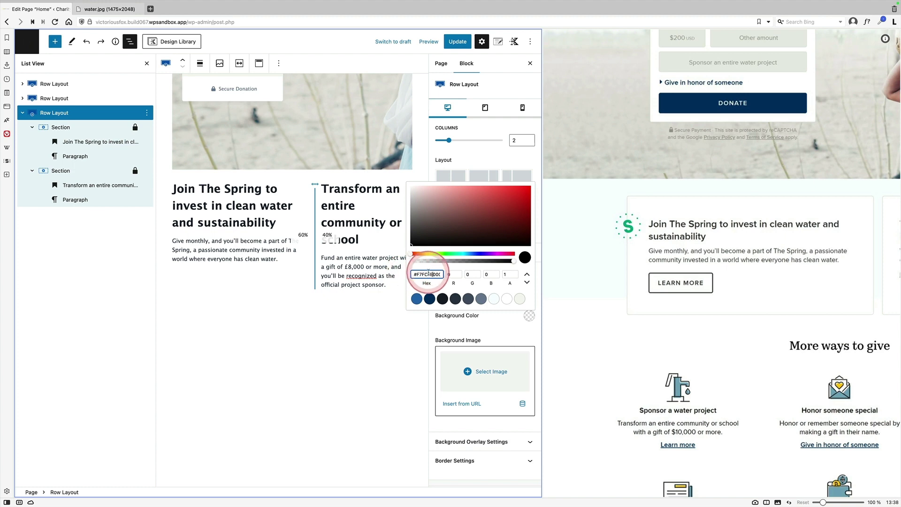
key("Delete")
key("Delete")
key("Delete")
key("Delete")
key("Delete")
key("Delete")
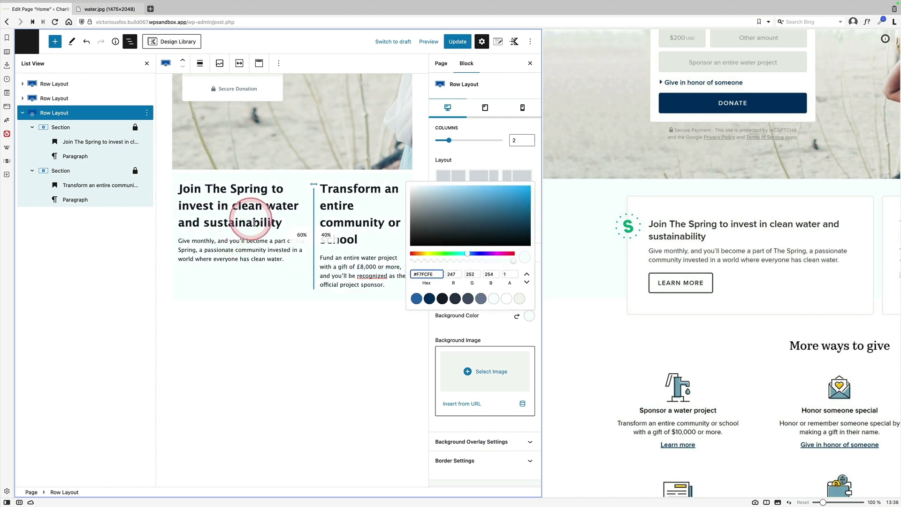
Set the background of the left and right column sections to the white preset
left_click(75, 127)
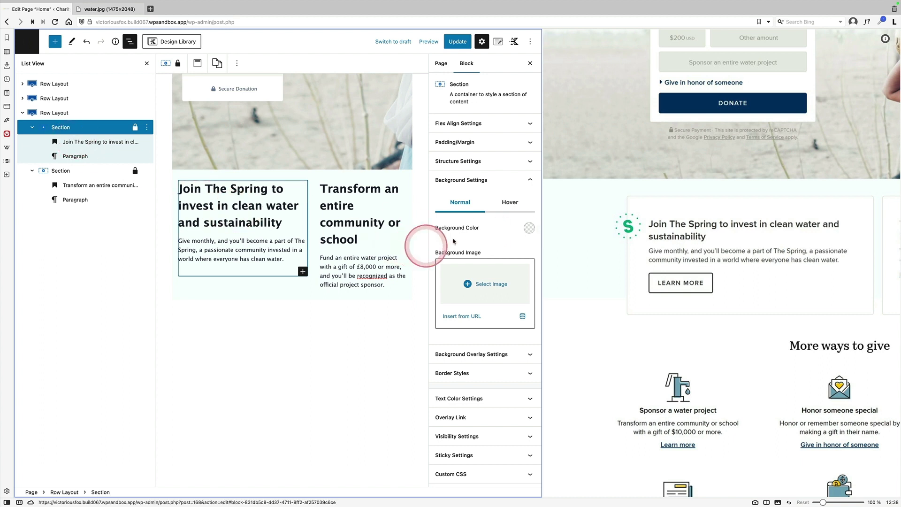
left_click(530, 228)
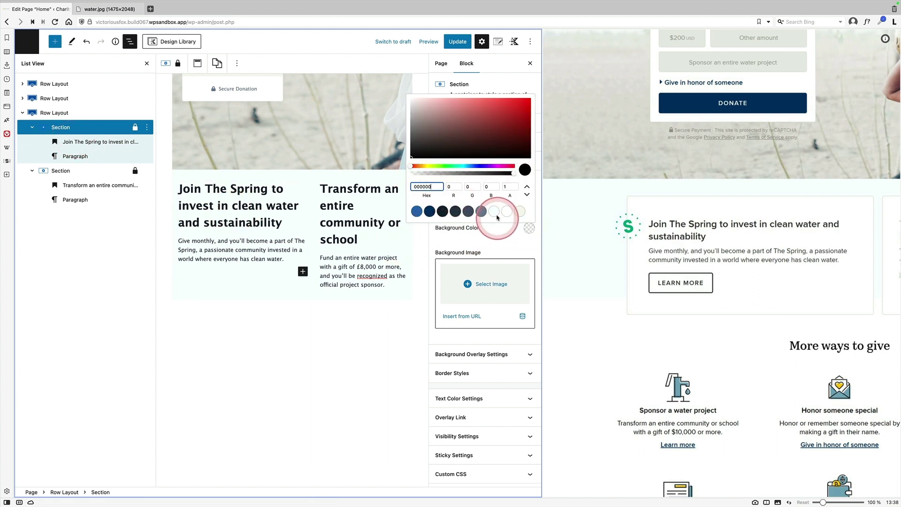
left_click(505, 214)
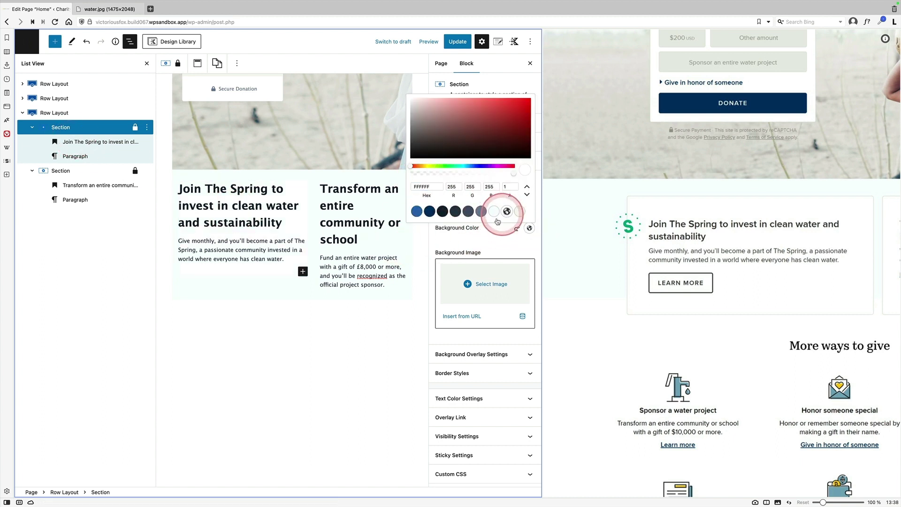
left_click(361, 210)
left_click(103, 174)
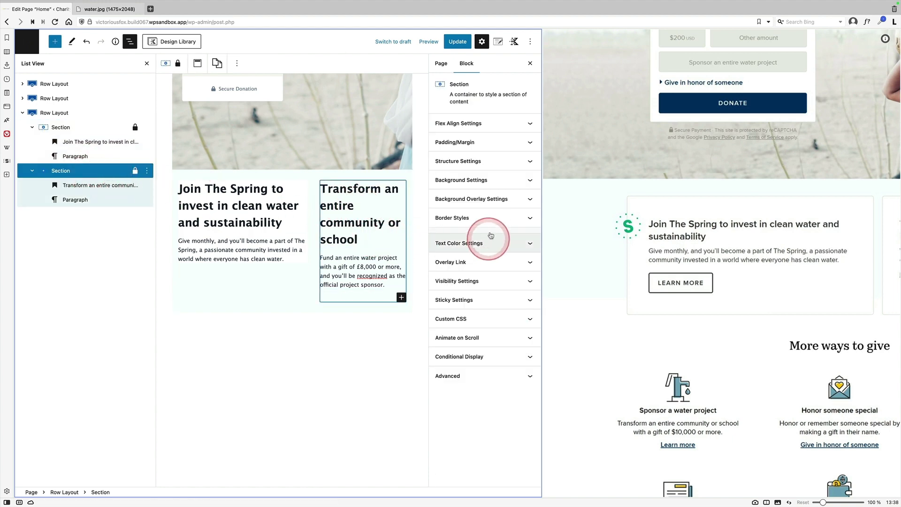
left_click(495, 180)
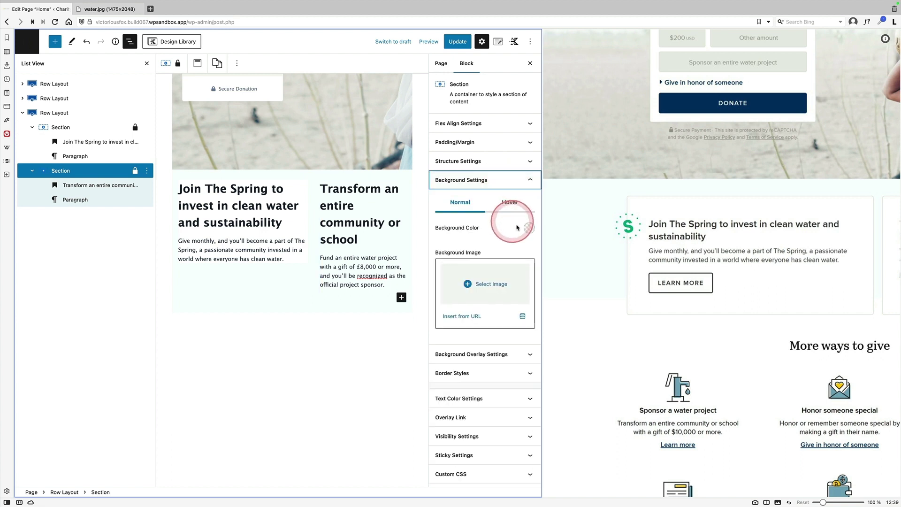
left_click(529, 229)
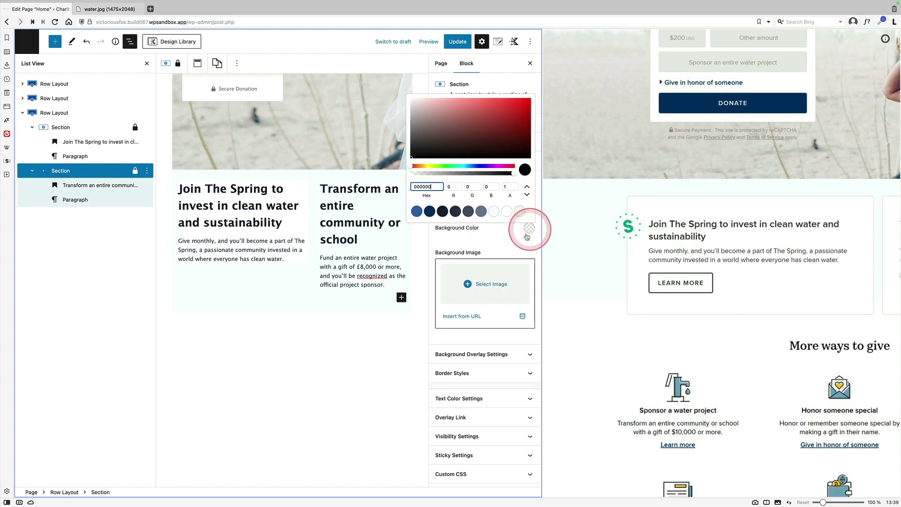
left_click(506, 210)
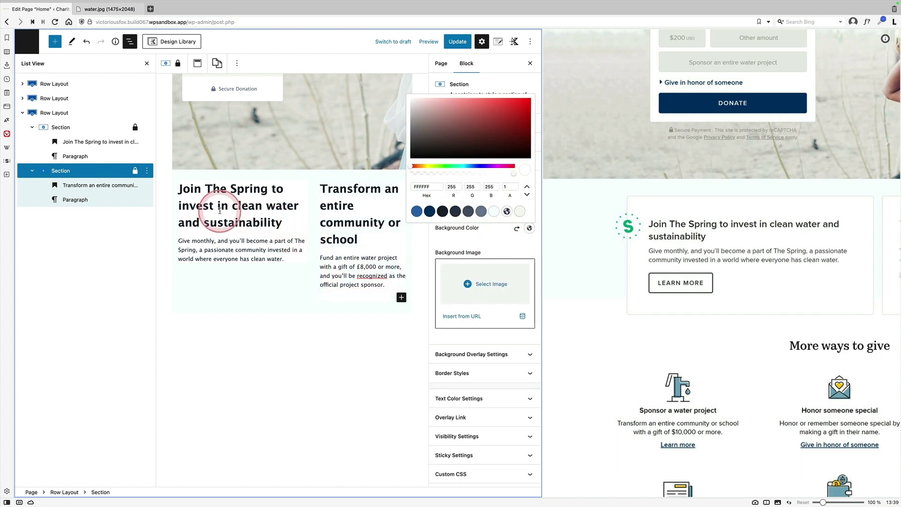
left_click(70, 129)
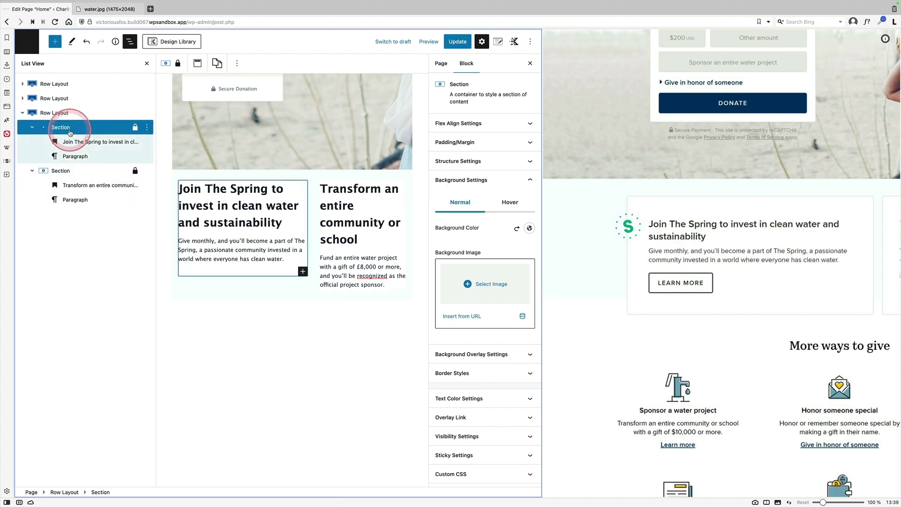
left_click(496, 183)
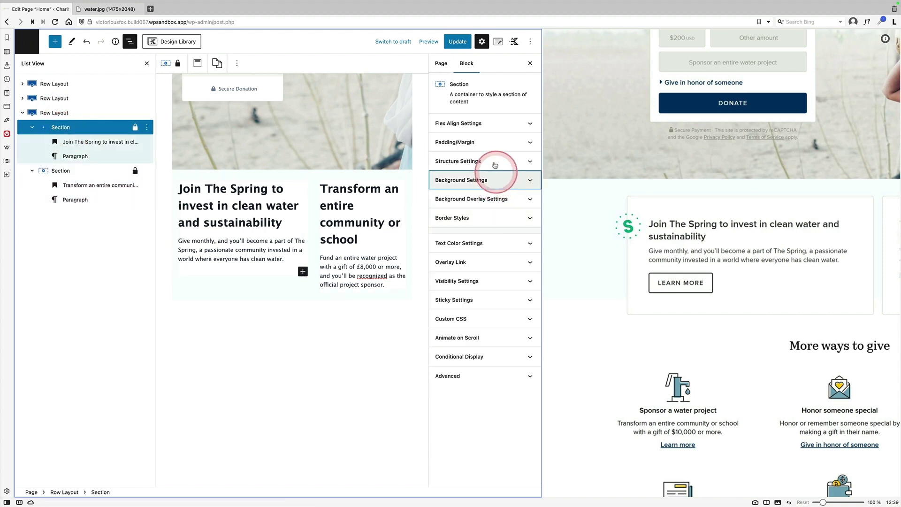
Give the Transform an entire community or school section linked 30 px padding on all four sides
left_click(521, 143)
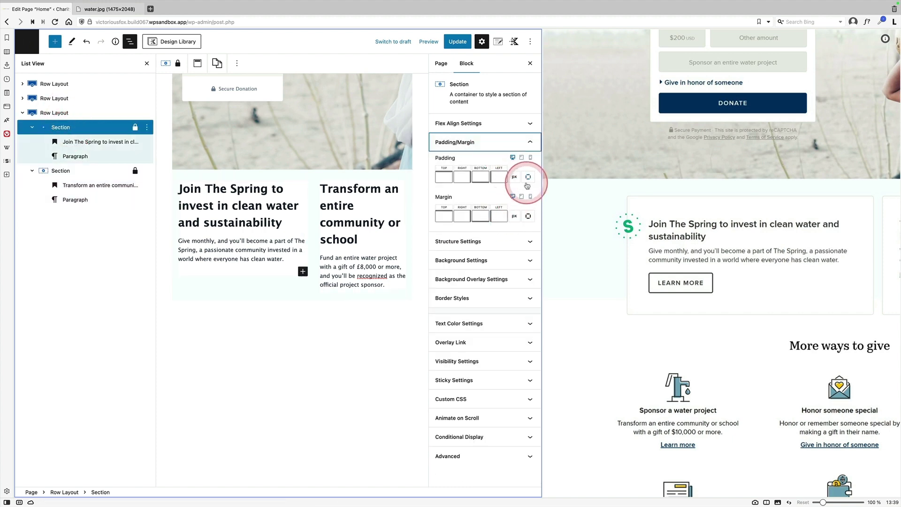
left_click(528, 178)
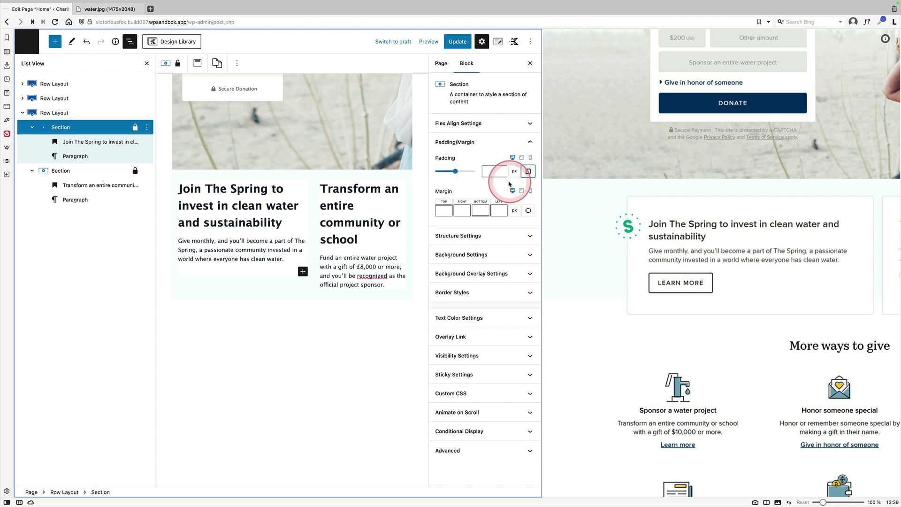
type("25")
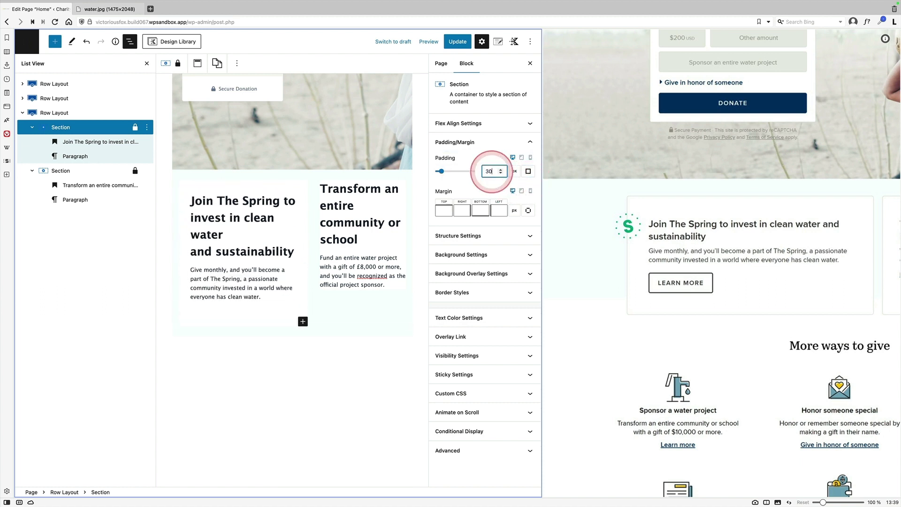
left_click(61, 171)
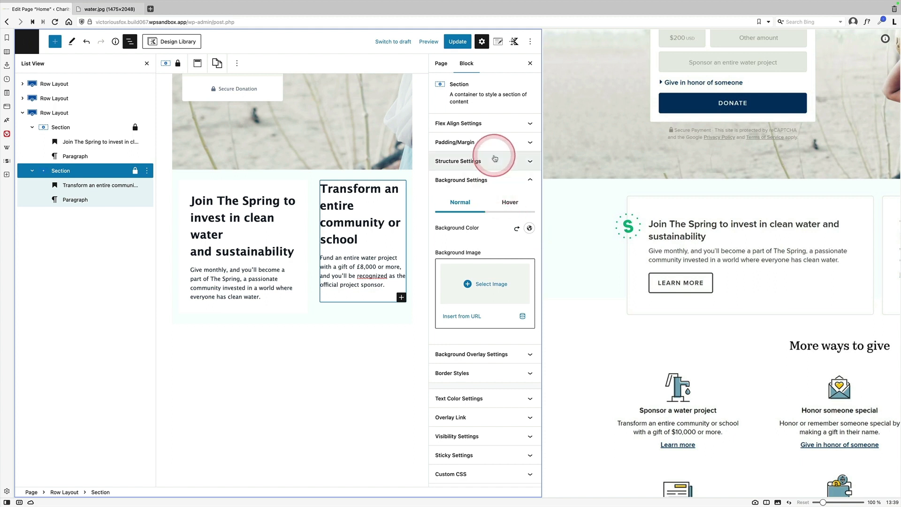
left_click(512, 143)
left_click(522, 179)
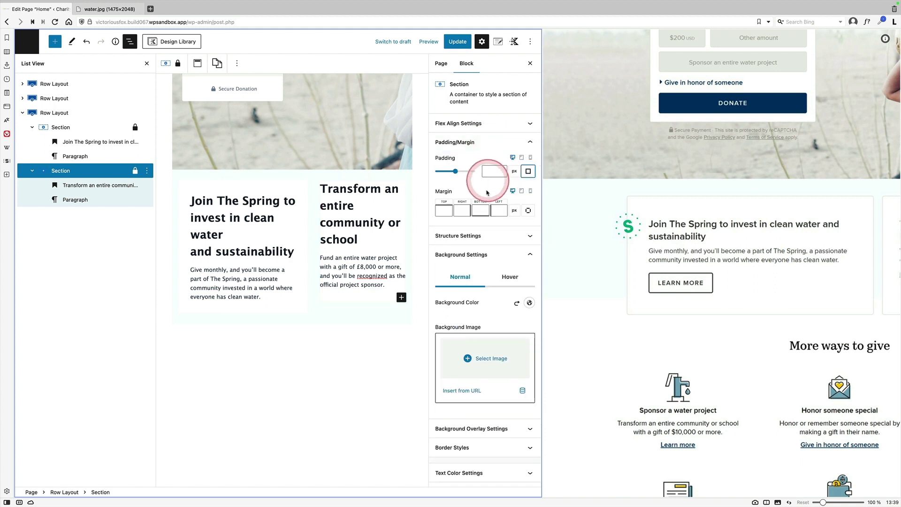
left_click(489, 171)
type("30")
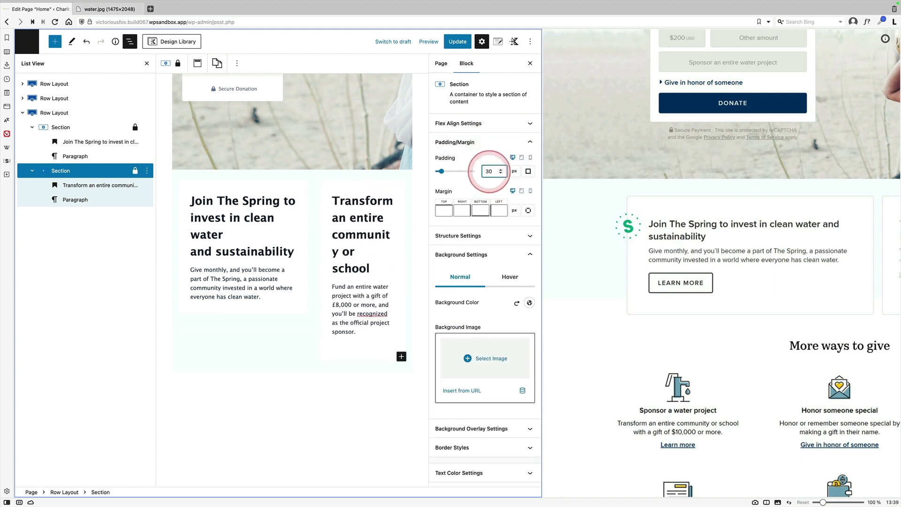
left_click(146, 64)
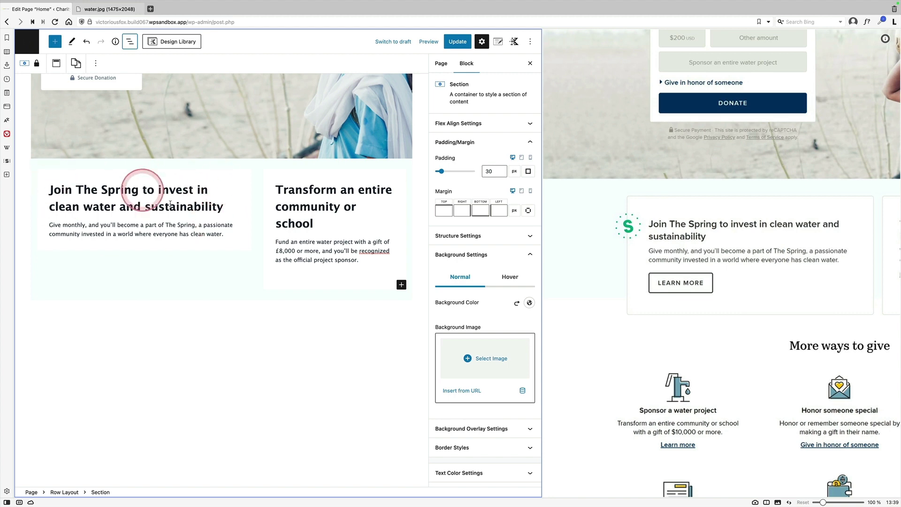
Give the Join The Spring card a light grey BDB6B6 border with linked width 1
left_click(130, 41)
left_click(54, 128)
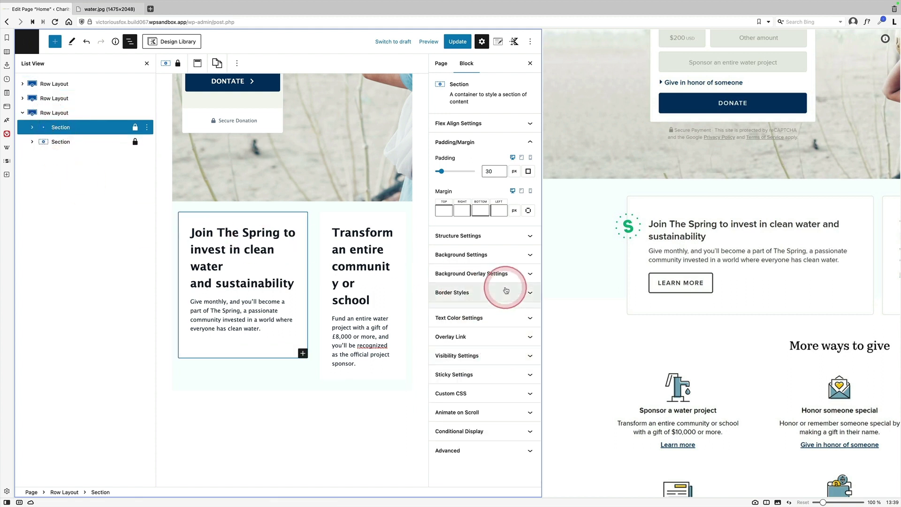
left_click(506, 290)
left_click(530, 343)
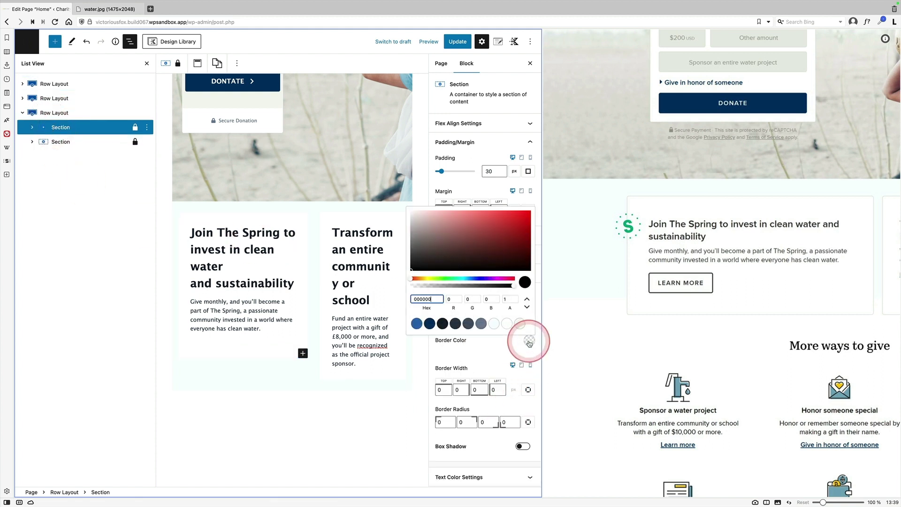
left_click(415, 228)
left_click(455, 351)
left_click(469, 384)
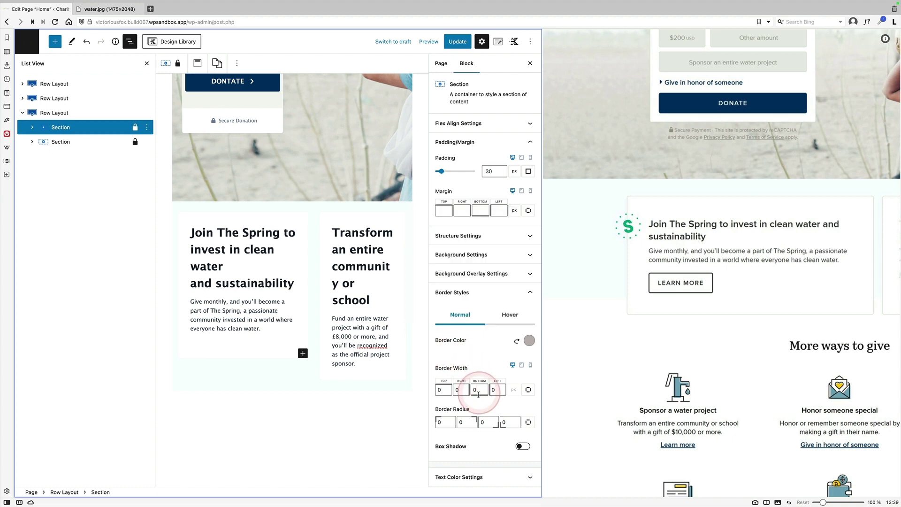
left_click(528, 390)
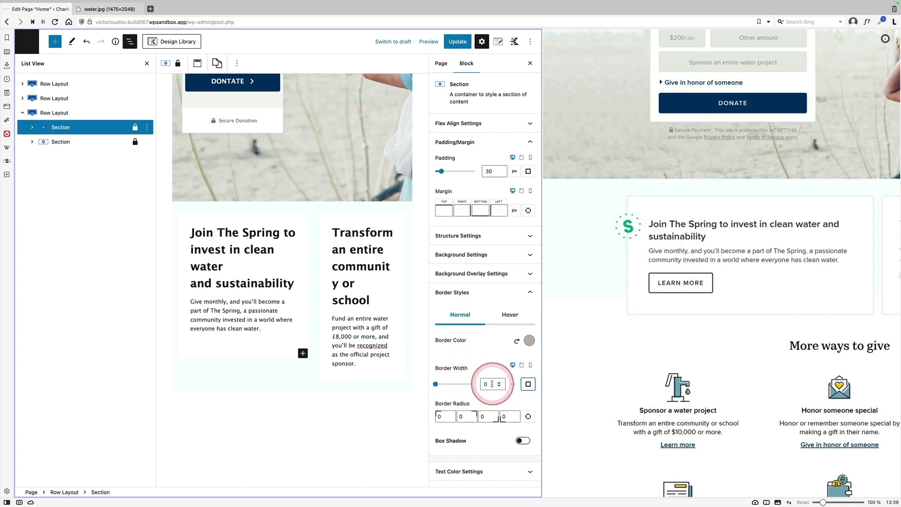
type("2")
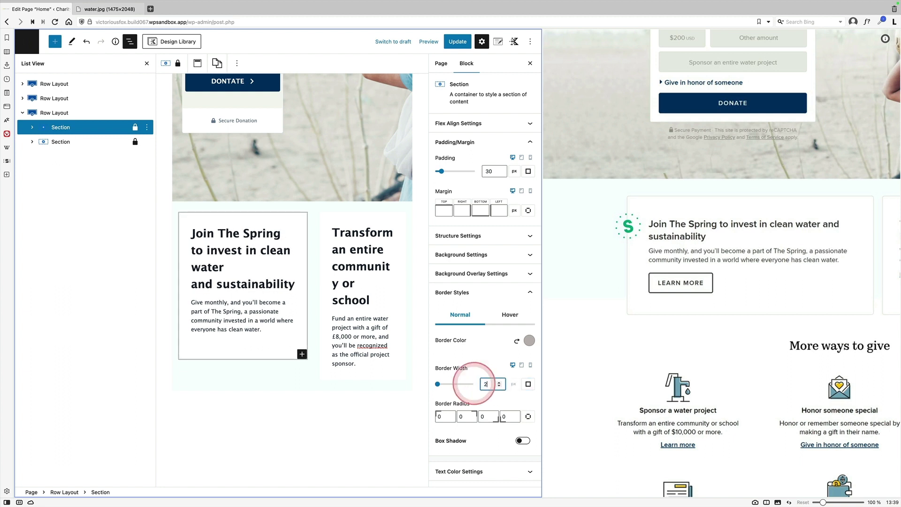
key("BackSpace")
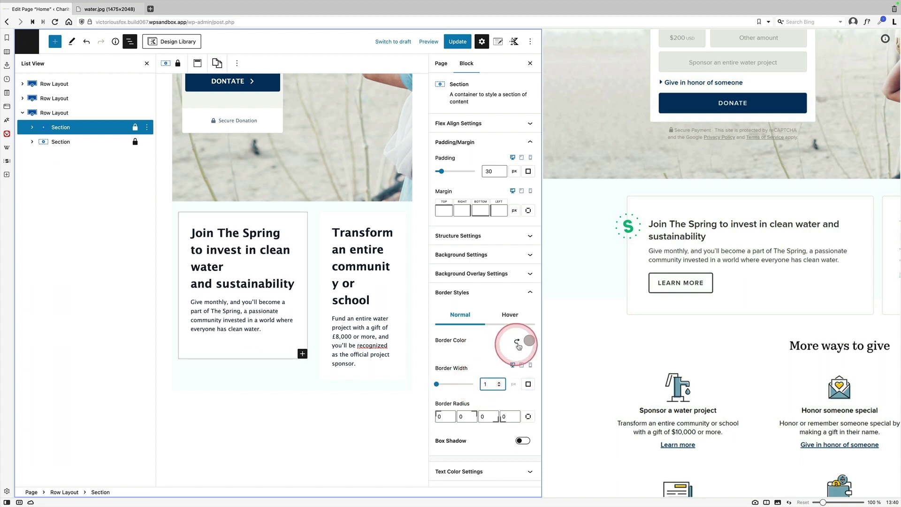
left_click(529, 341)
left_click(431, 299)
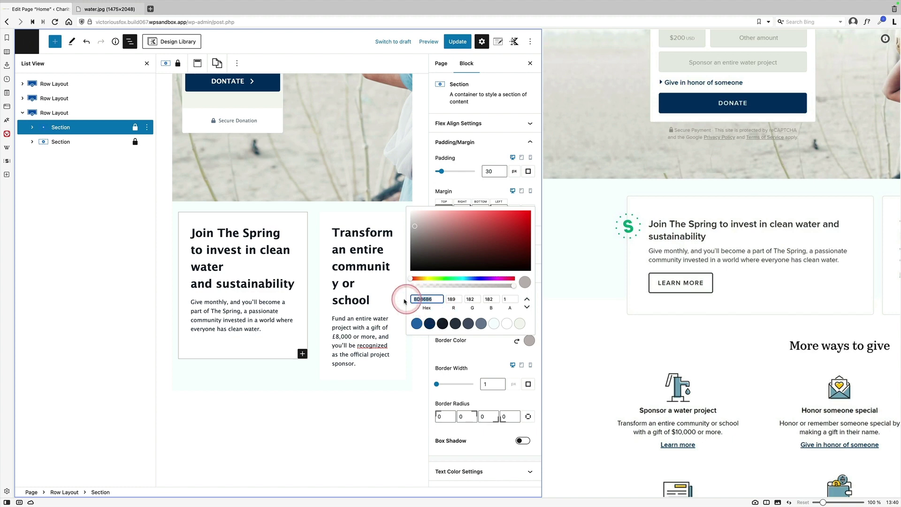
Give the Transform an entire community card the matching thin grey border
left_click(346, 217)
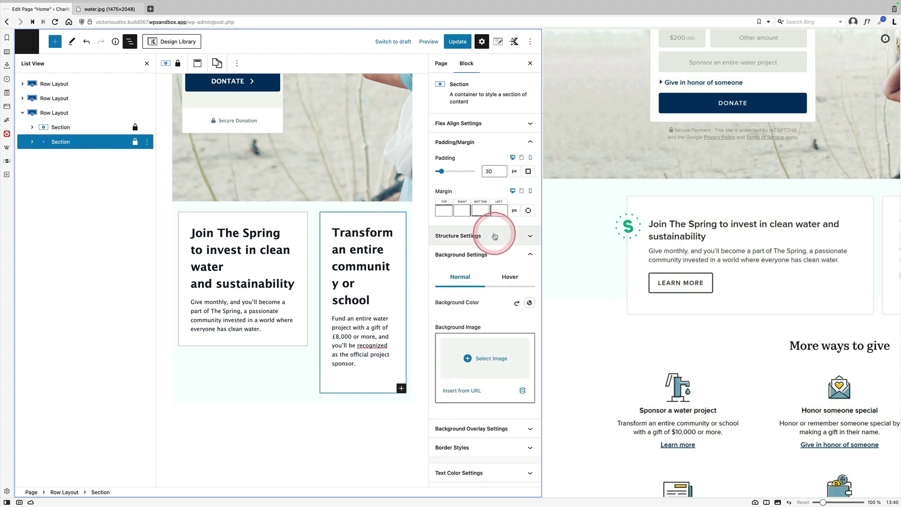
scroll(503, 376, "down", 2)
left_click(496, 402)
scroll(495, 402, "down", 3)
left_click(529, 307)
left_click(446, 277)
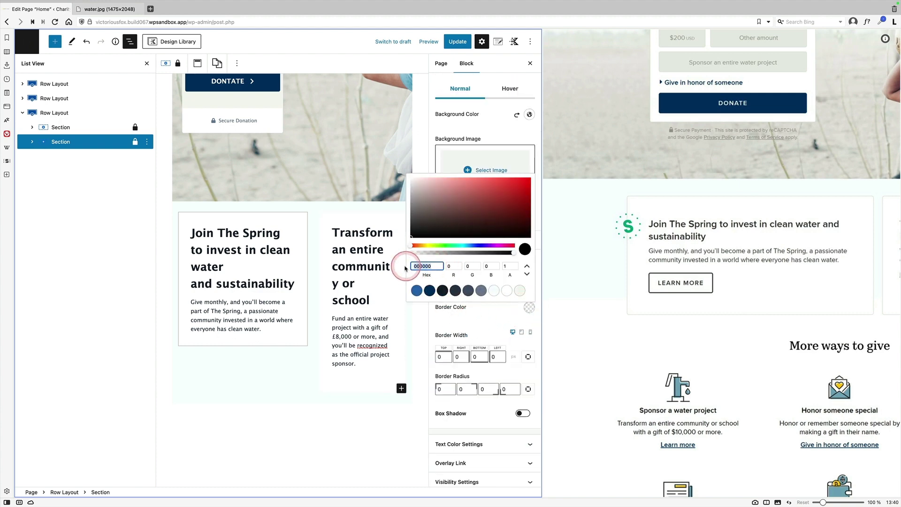
left_click(475, 412)
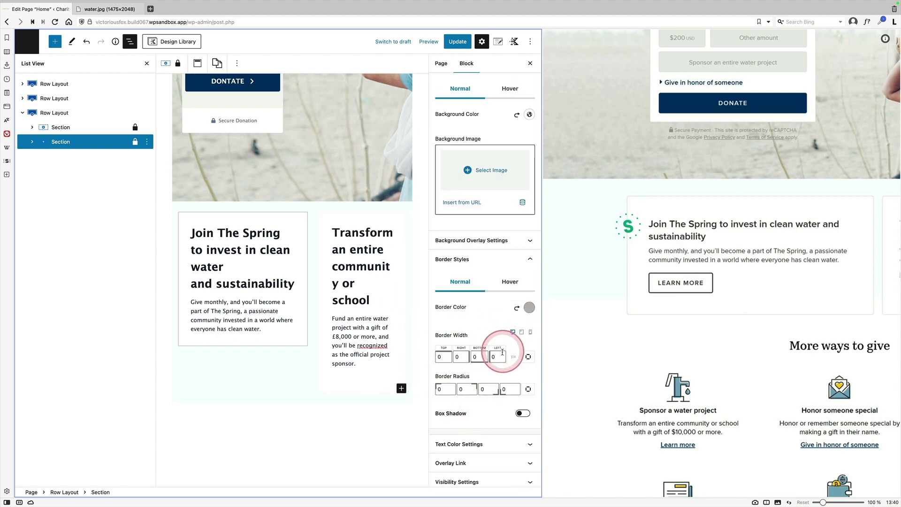
left_click(529, 357)
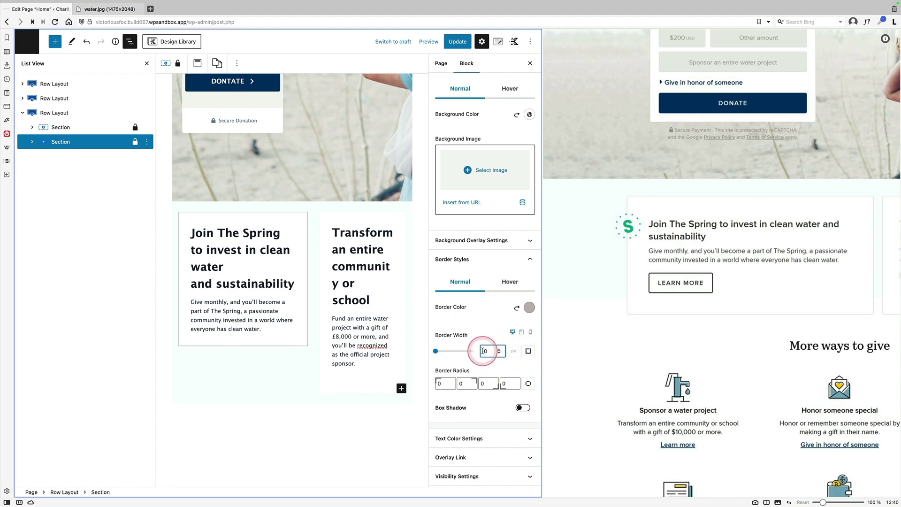
left_click(465, 351)
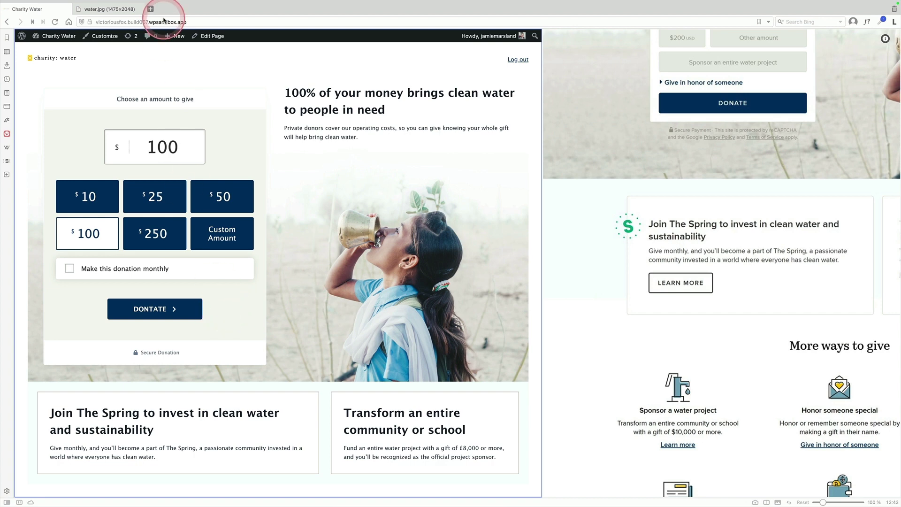
Set a -90 px bottom margin on both selected cards, update the page and view it live
left_click(201, 36)
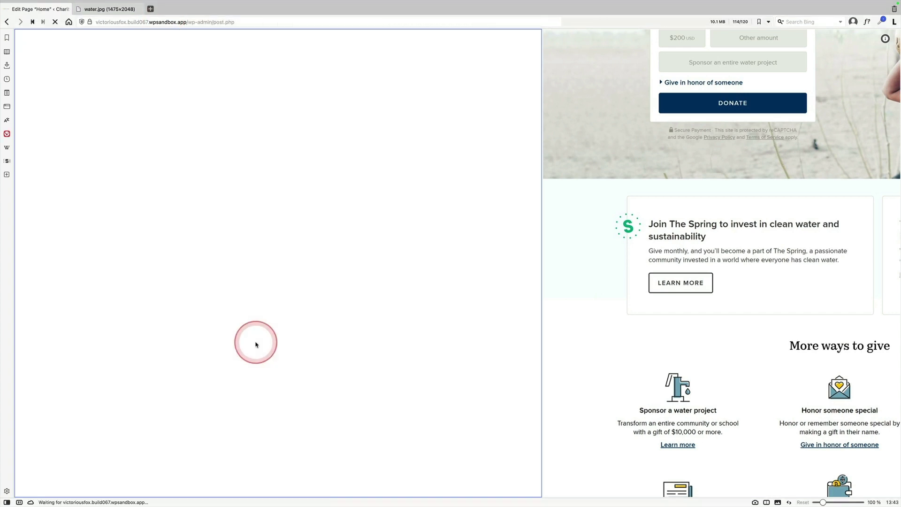
scroll(258, 344, "down", 5)
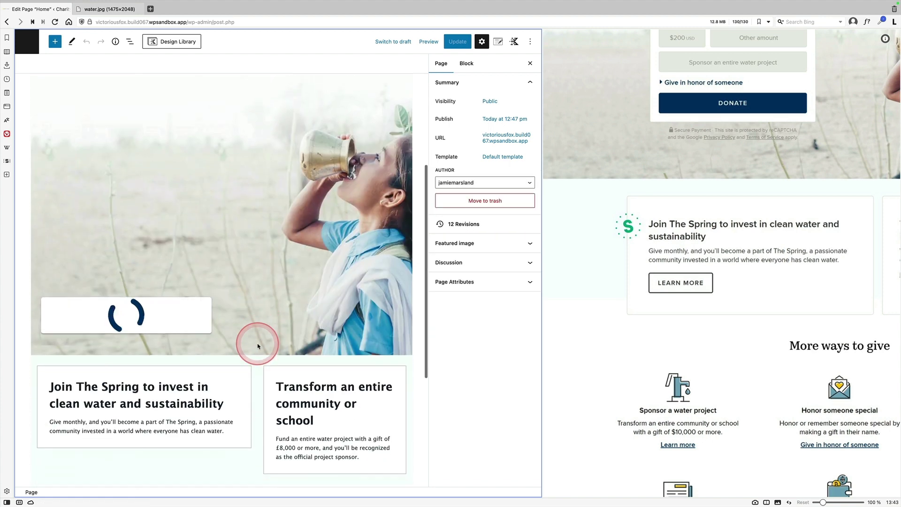
left_click_drag(191, 242, 258, 225)
left_click(130, 41)
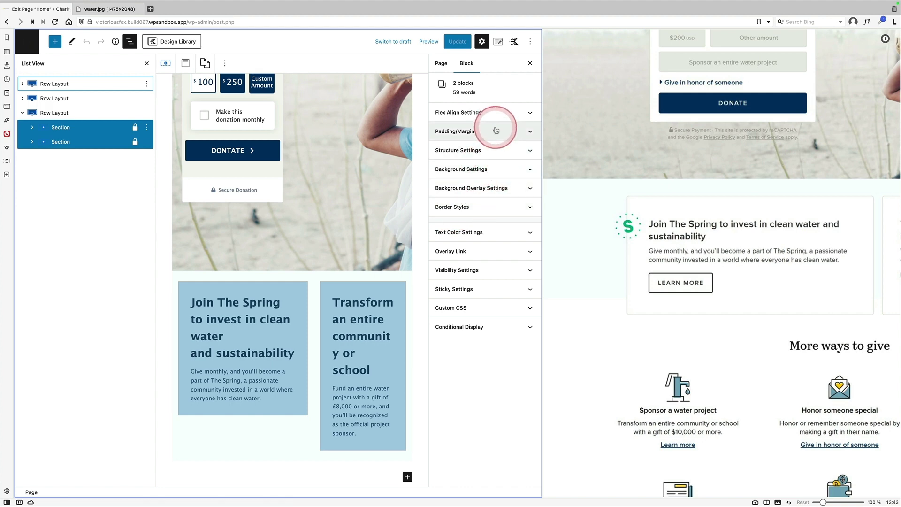
left_click(498, 131)
left_click(477, 202)
type("-90")
left_click(453, 43)
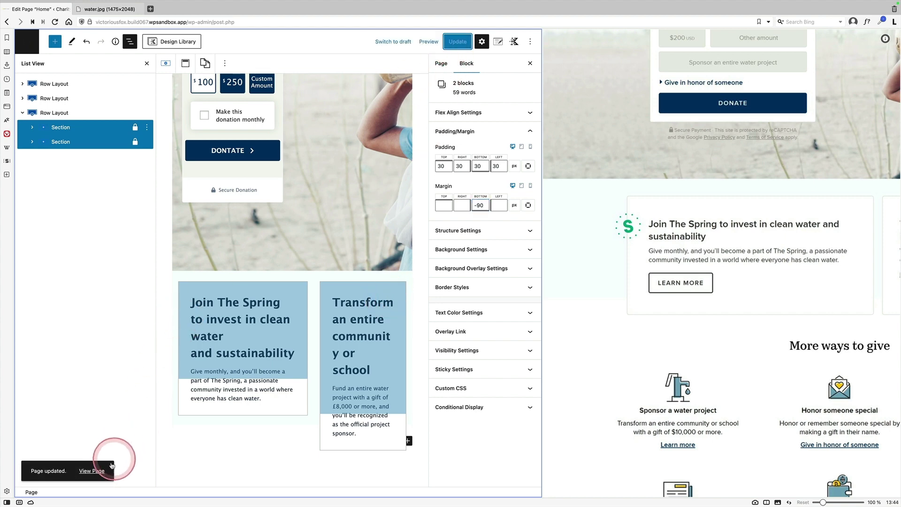
left_click(92, 470)
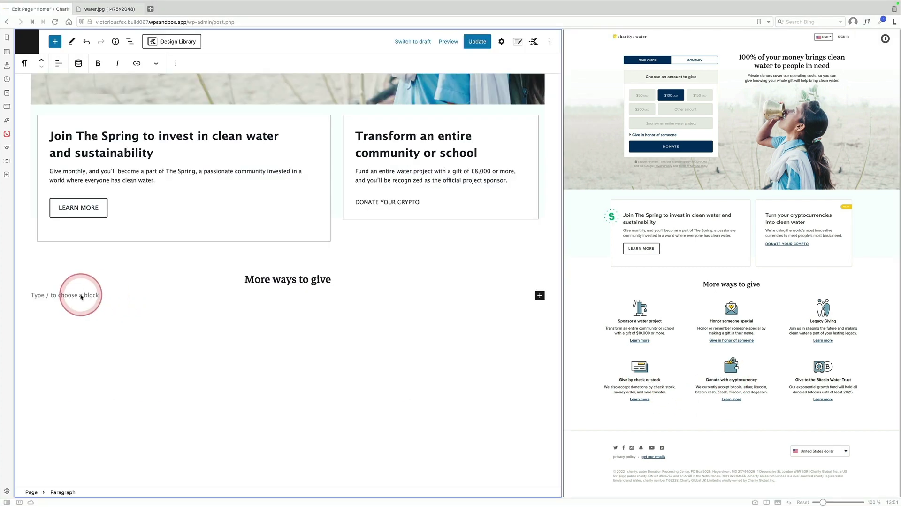
Insert a 33/33/33 Columns block under the More ways to give heading using /columns
left_click(82, 296)
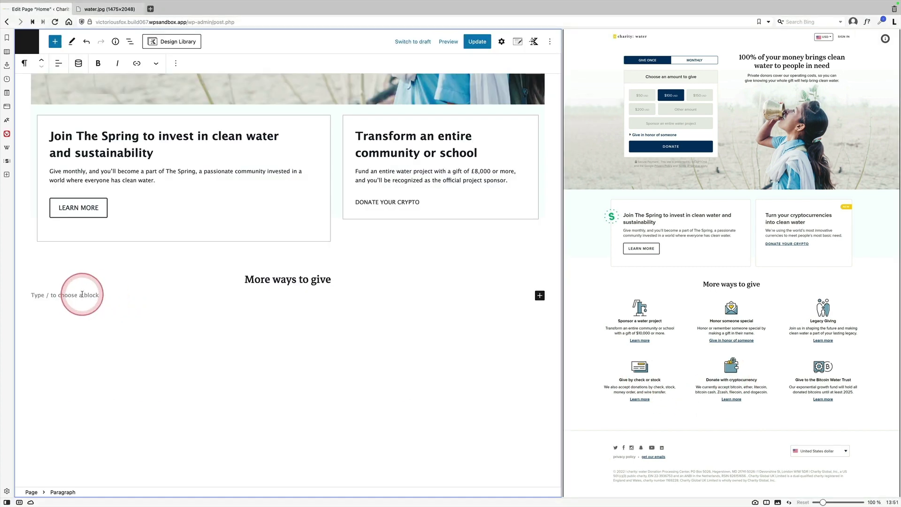
type("/colu")
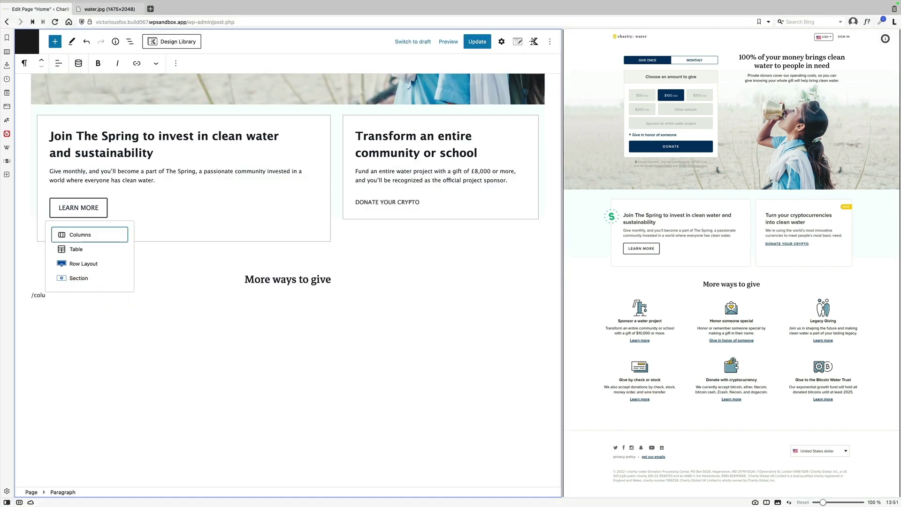
left_click(80, 235)
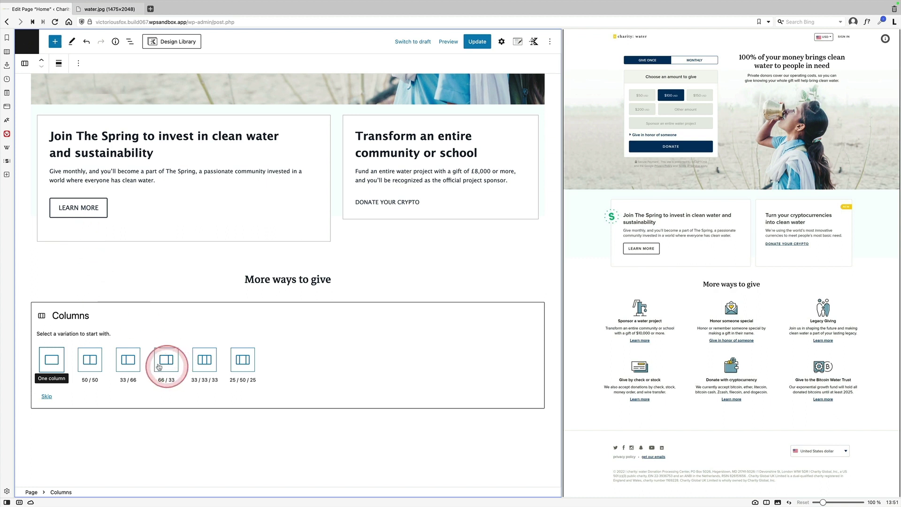
left_click(204, 360)
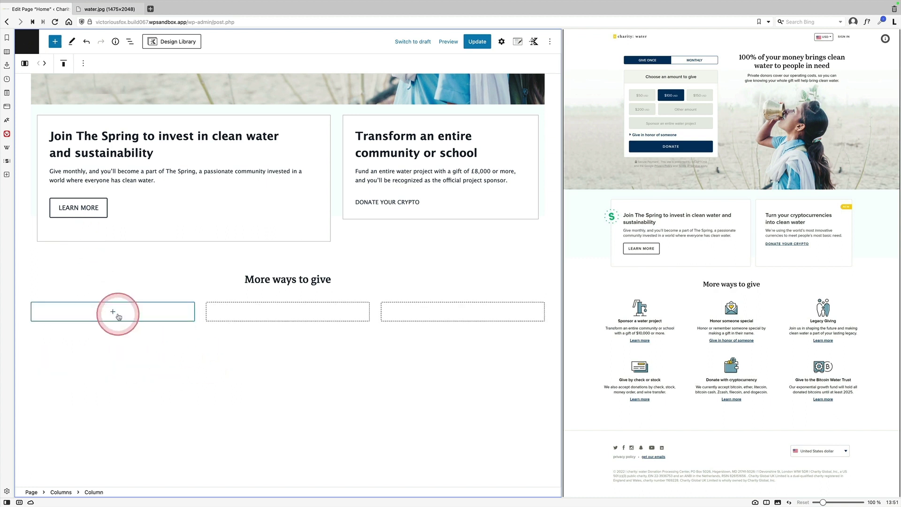
left_click(118, 316)
Add an Info Box to the first column and settle on the centred layout preset
type("info")
left_click(70, 374)
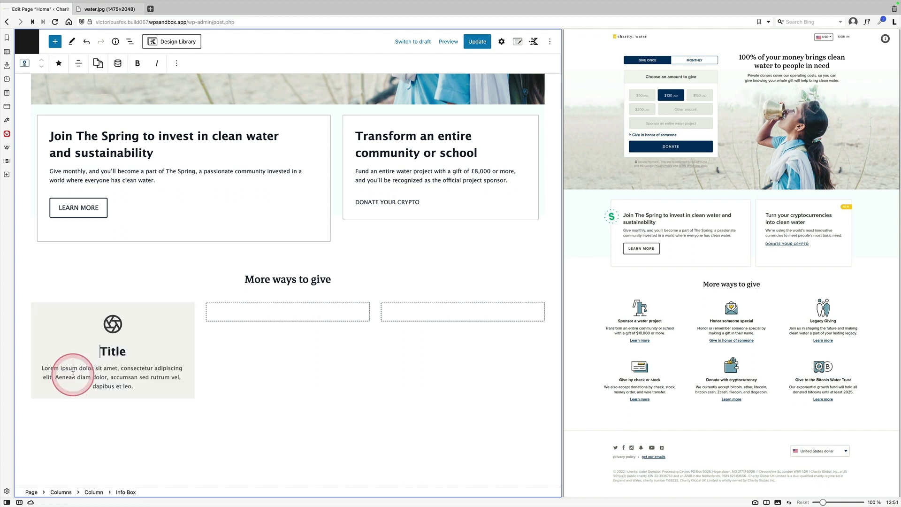
left_click(114, 323)
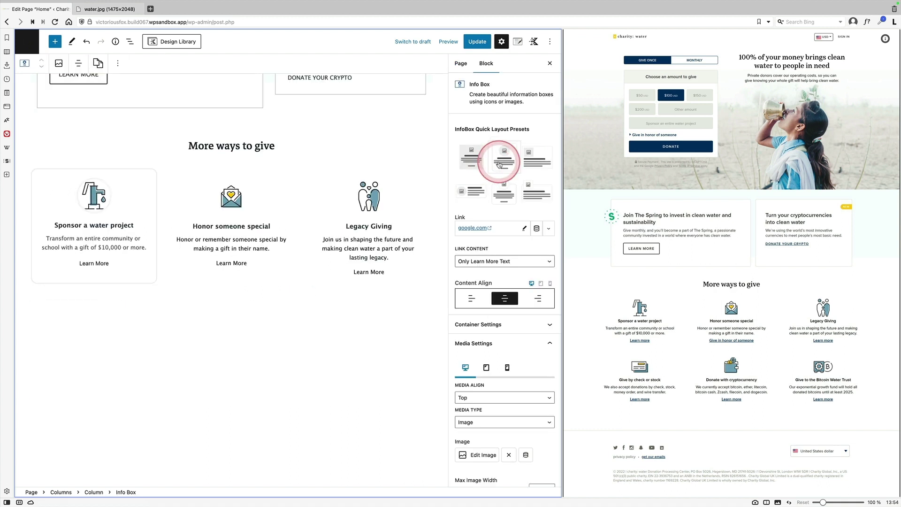
left_click(536, 158)
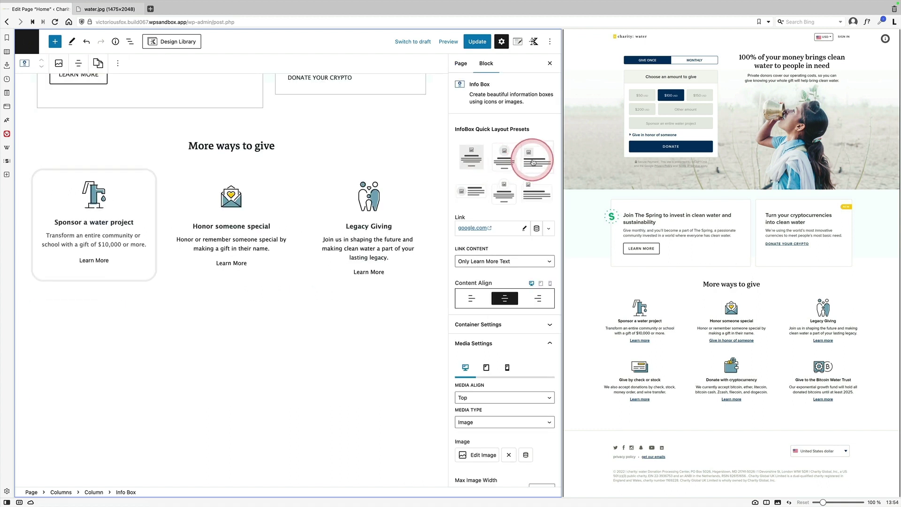
left_click(147, 172)
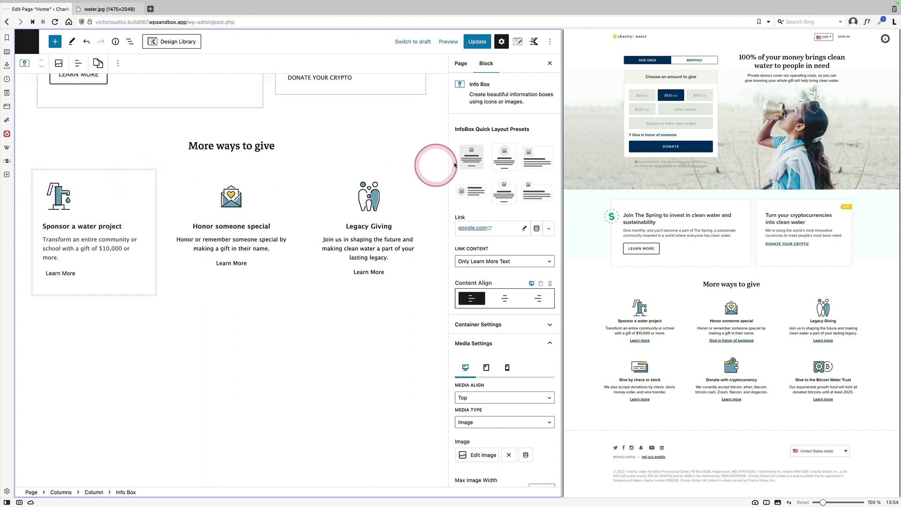
left_click(469, 193)
left_click(468, 164)
left_click(125, 186)
left_click(126, 262)
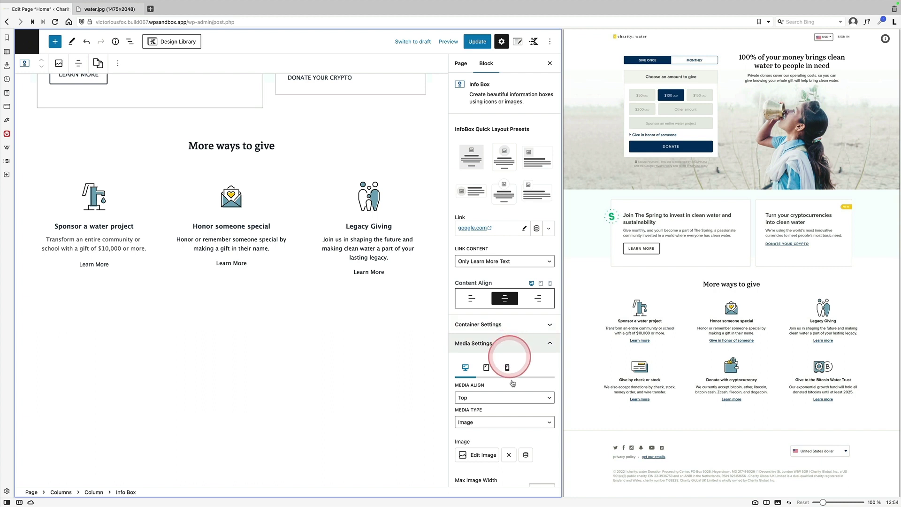
scroll(531, 420, "down", 5)
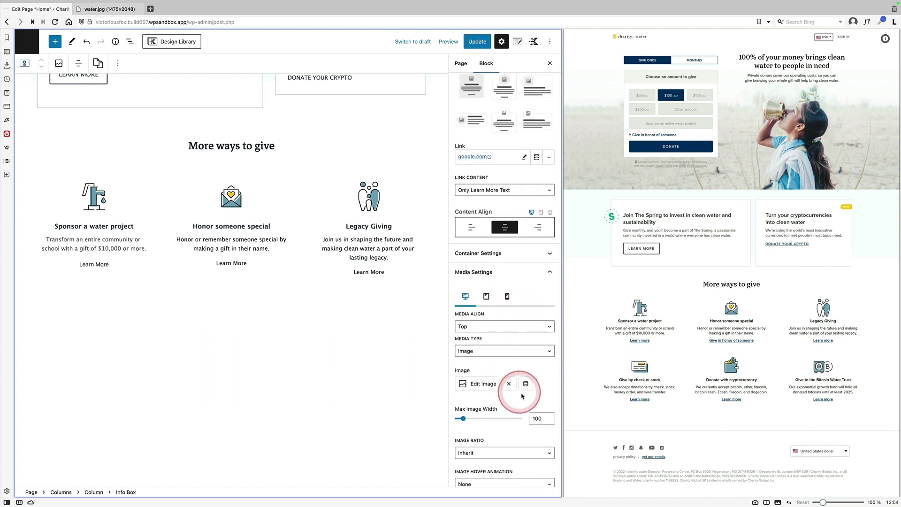
scroll(526, 401, "down", 1)
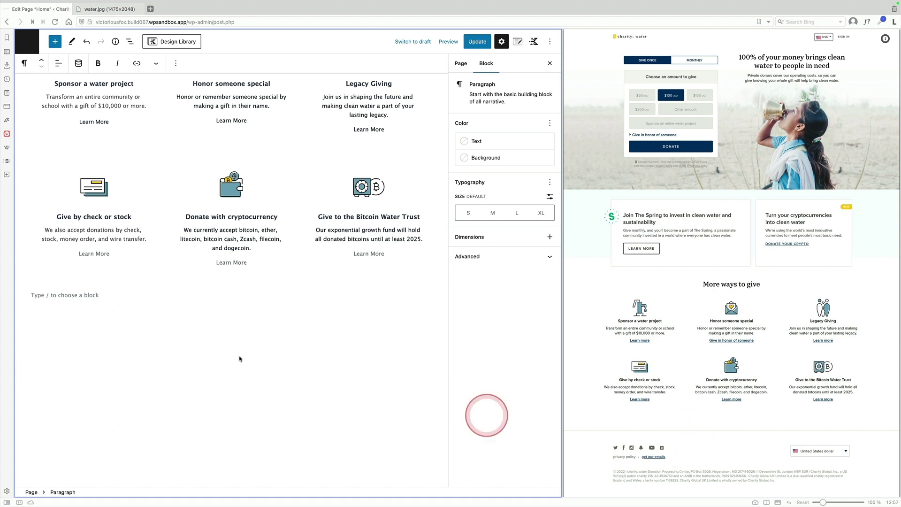
Insert a single-column Row Layout via /ro below the info boxes, select it and show List View
left_click(110, 295)
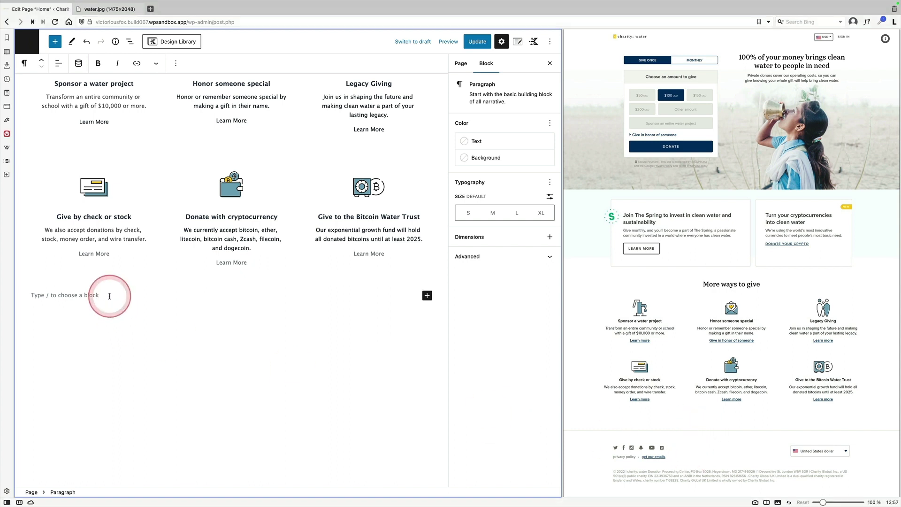
type("/ro")
left_click(78, 177)
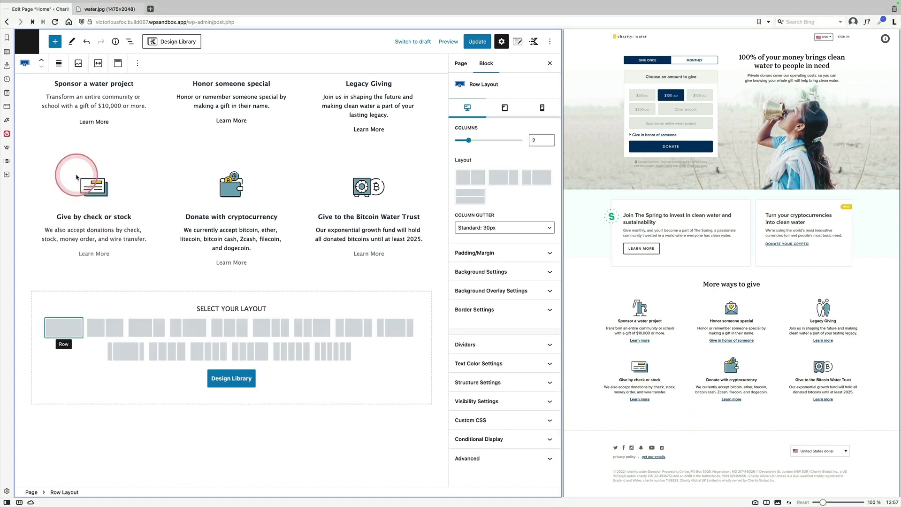
left_click(68, 331)
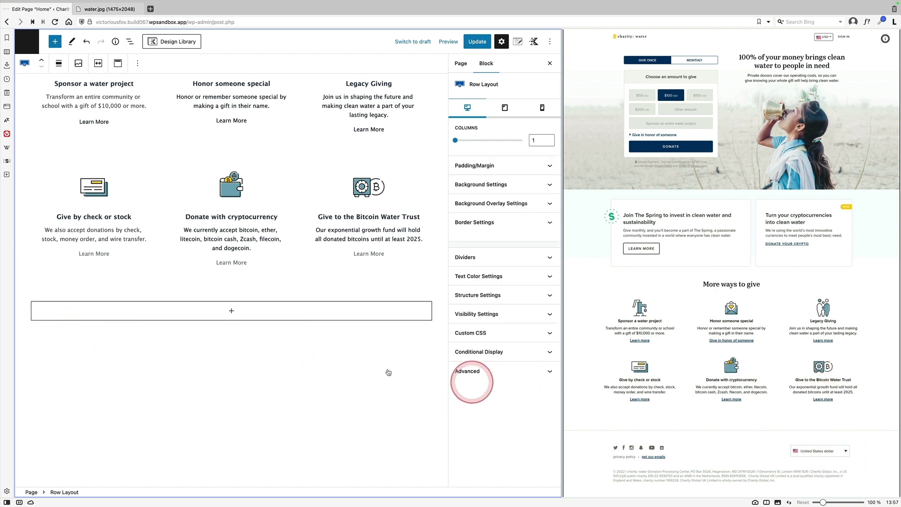
left_click(248, 318)
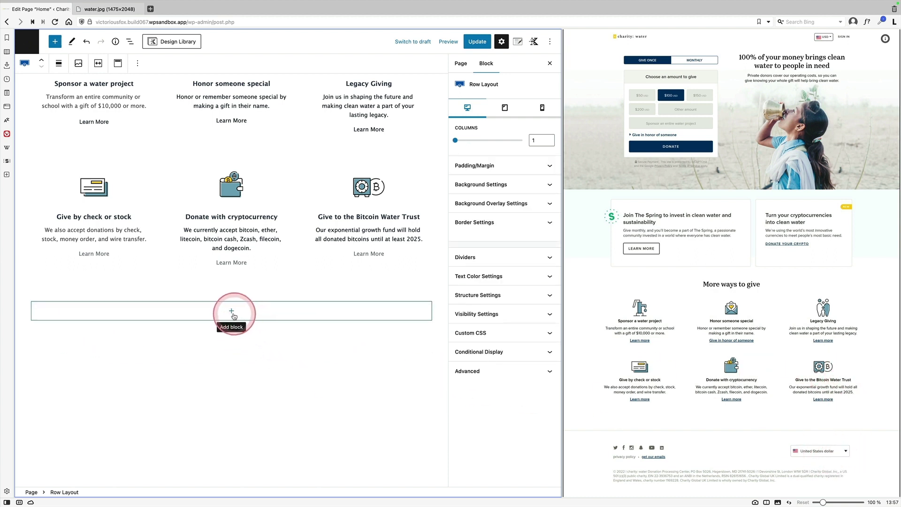
left_click(130, 41)
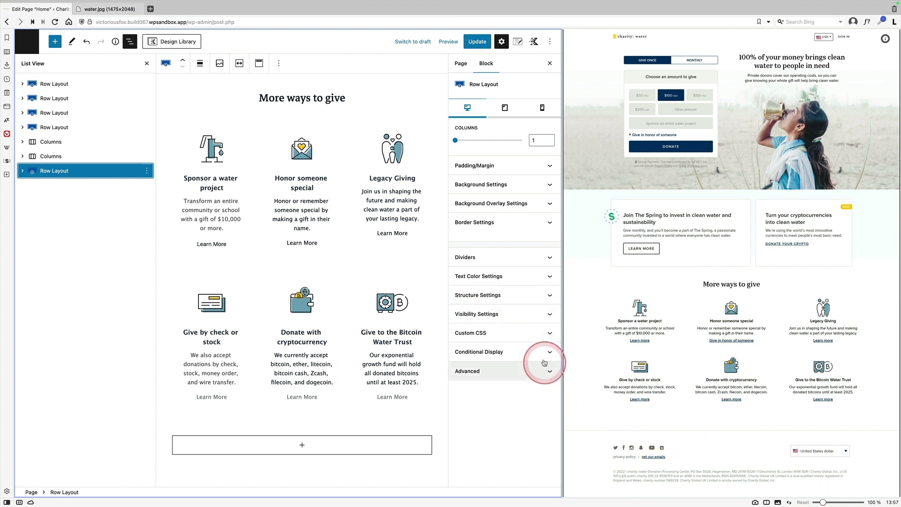
Give the new row a 1 px grey top border and full-width alignment
left_click(518, 237)
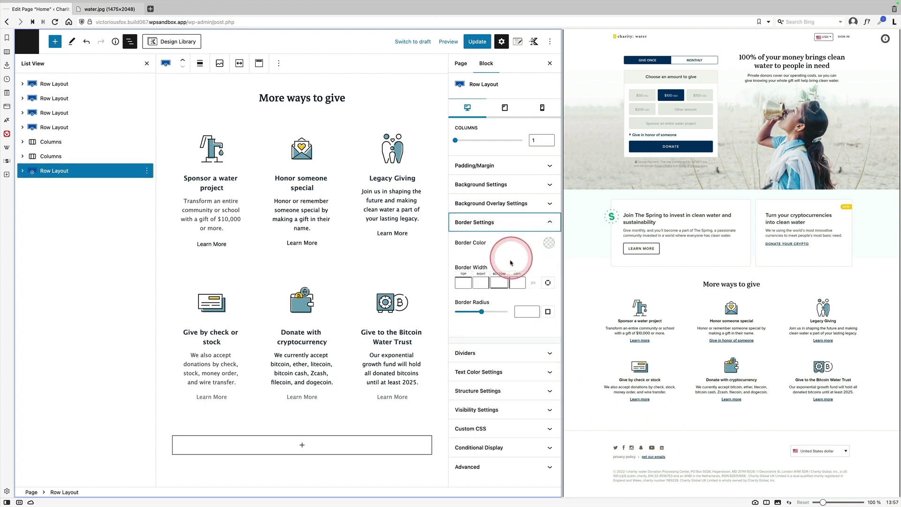
left_click(466, 285)
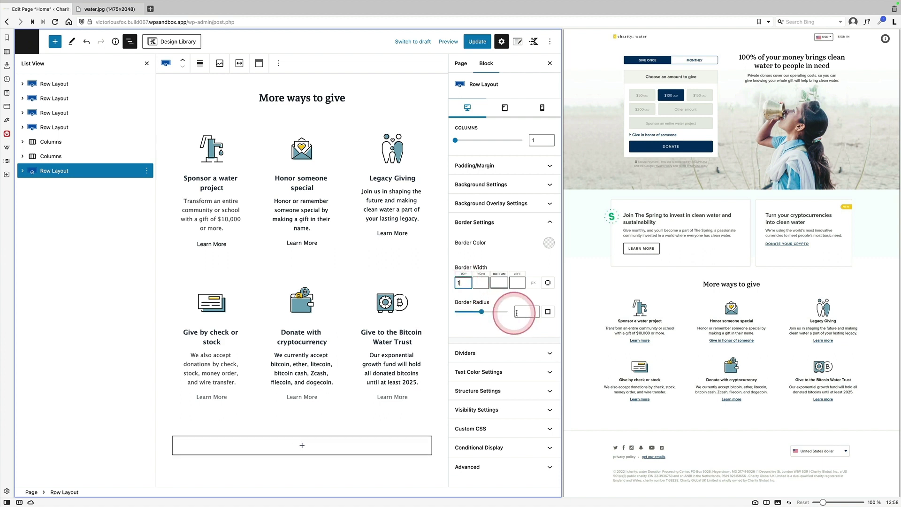
left_click(549, 243)
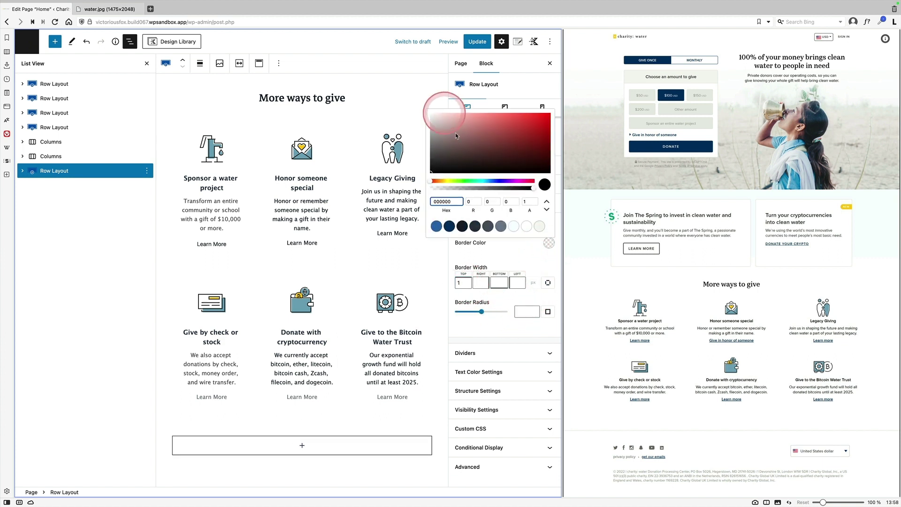
mouse_move(456, 140)
left_mouse_down()
mouse_move(432, 130)
mouse_move(410, 183)
mouse_move(343, 428)
mouse_move(412, 428)
left_mouse_up()
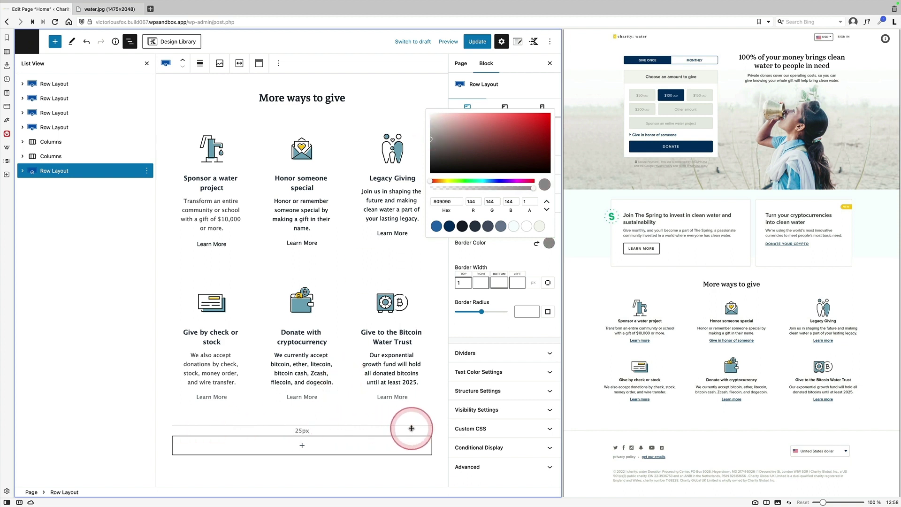
left_click(200, 63)
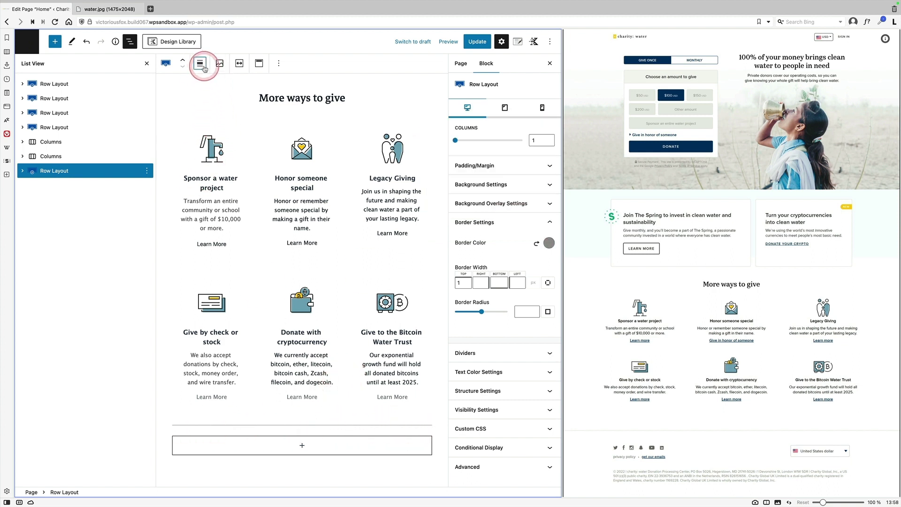
left_click(217, 131)
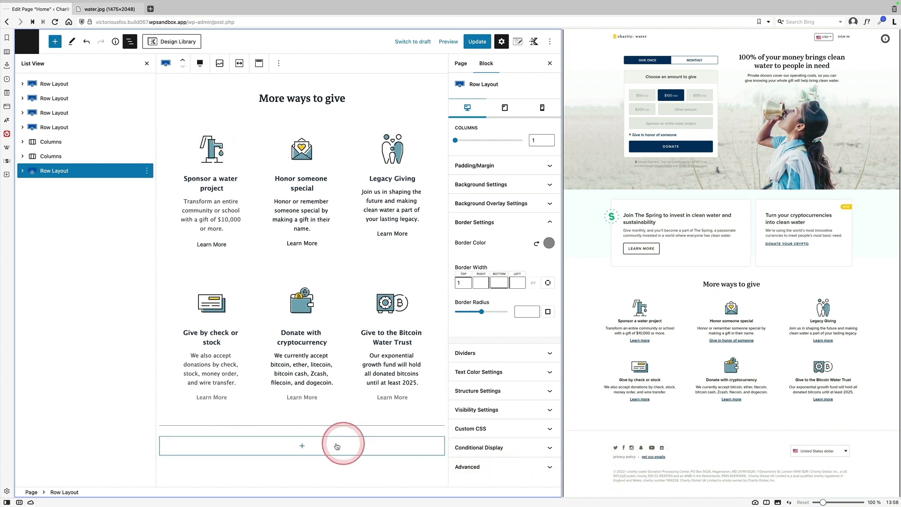
Insert a Social Icons block in the row and add a Twitter icon to it
left_click(298, 446)
type("soci")
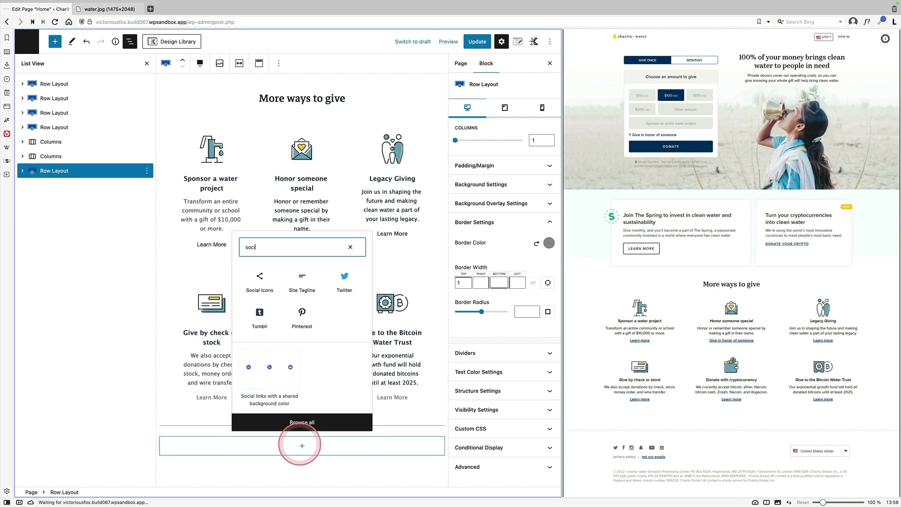
key("Return")
left_click(227, 443)
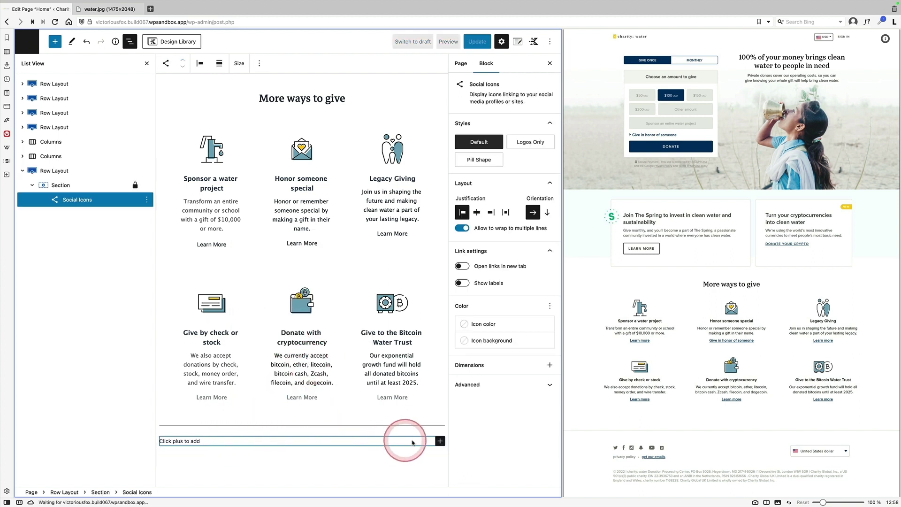
left_click(440, 440)
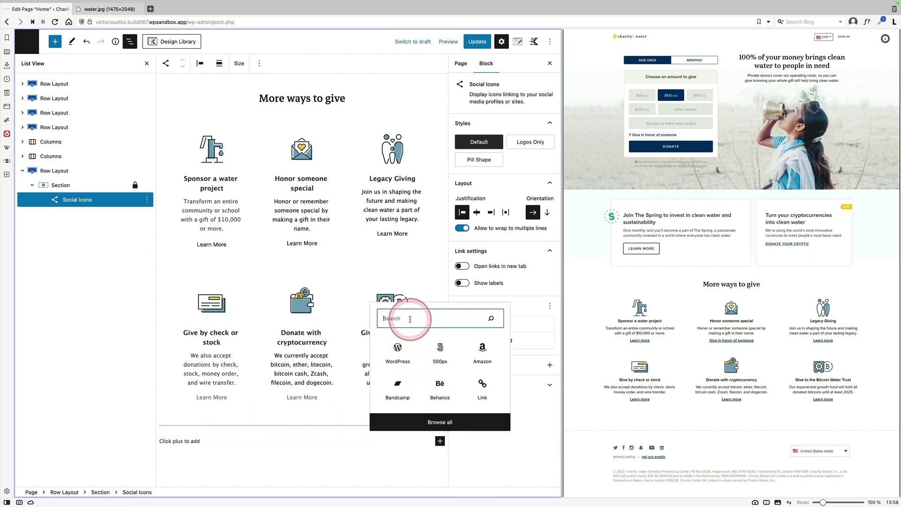
type("twit")
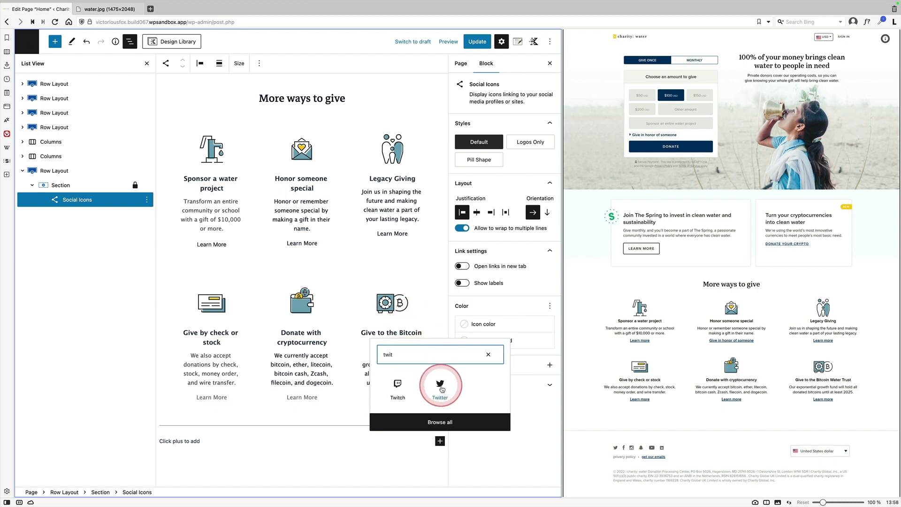
left_click(440, 384)
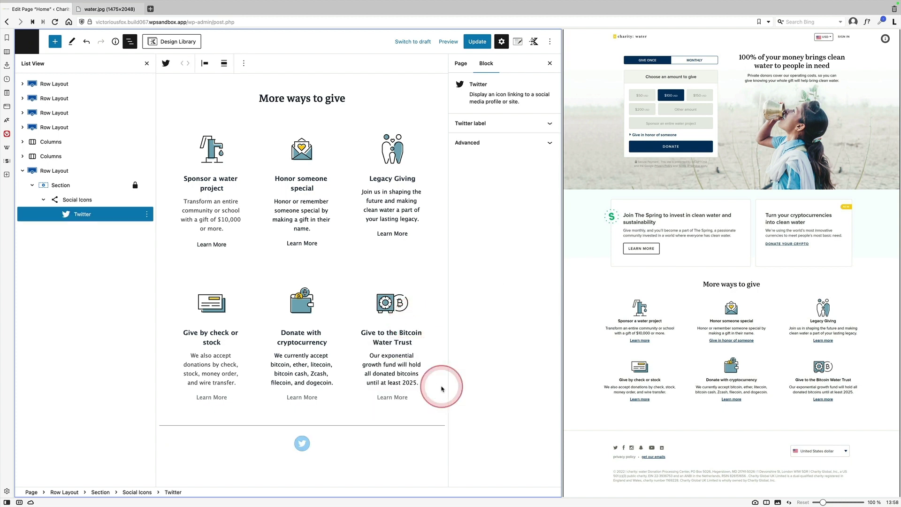
left_click(340, 440)
Set the icon section's Flex Align Inner Block Direction to Horizontal
left_click(80, 190)
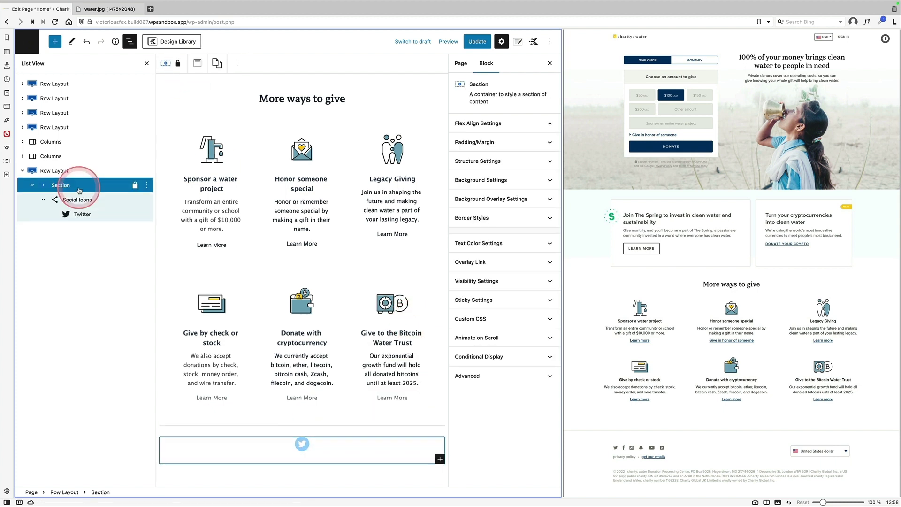
left_click(499, 124)
left_click(472, 202)
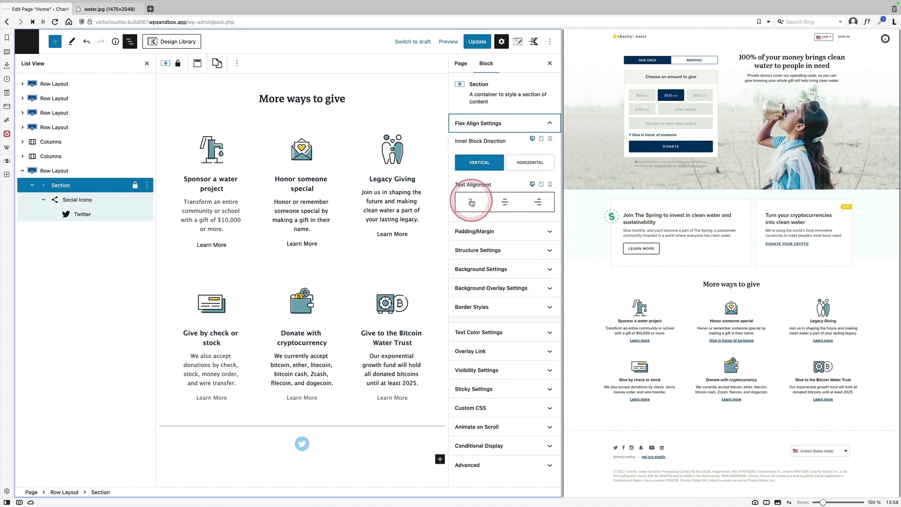
left_click(530, 162)
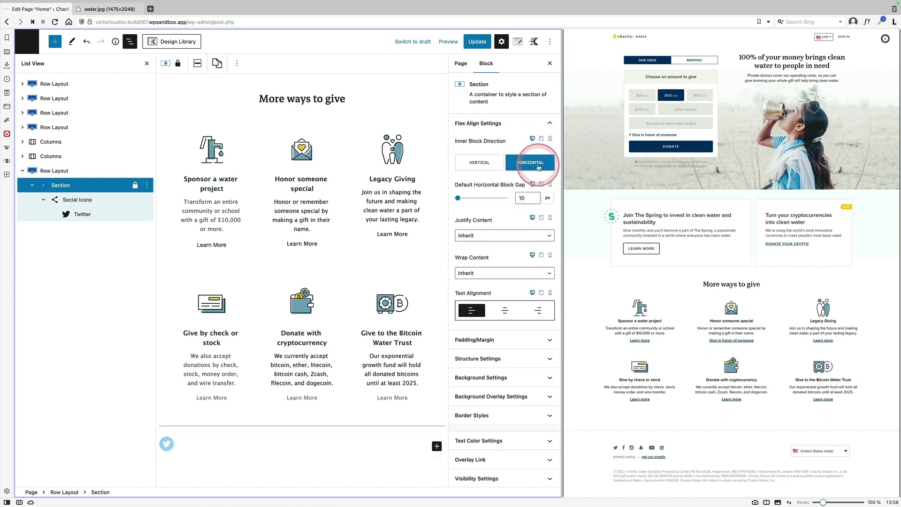
left_click(168, 444)
left_click(172, 453)
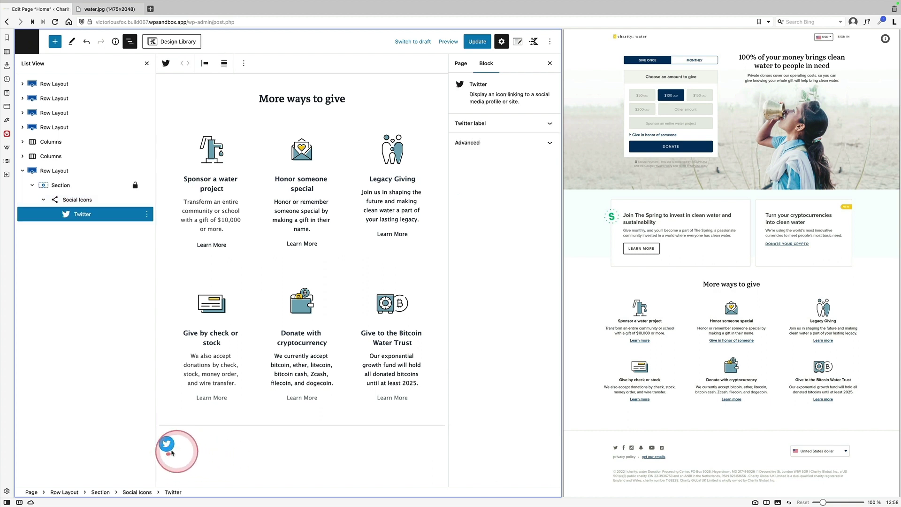
Give the Twitter social icon the Medium text colour and a light icon background
left_click(65, 200)
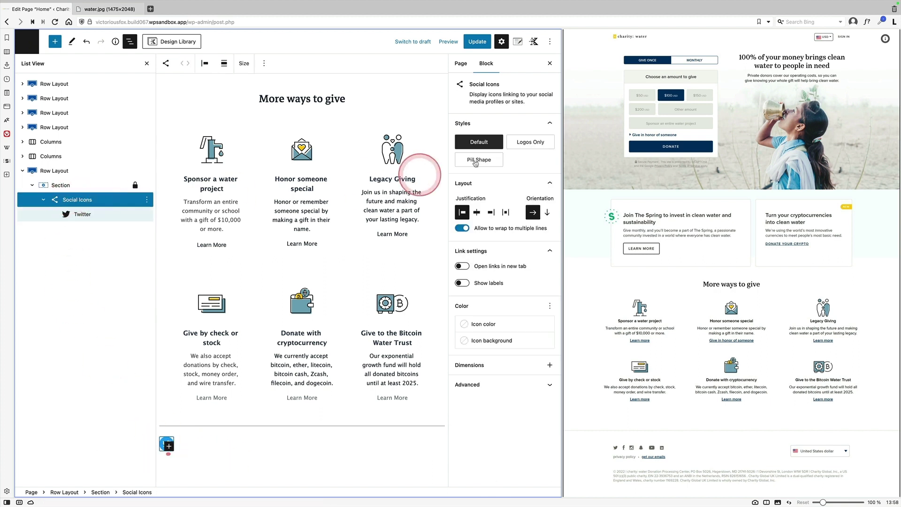
left_click(500, 325)
left_click(412, 371)
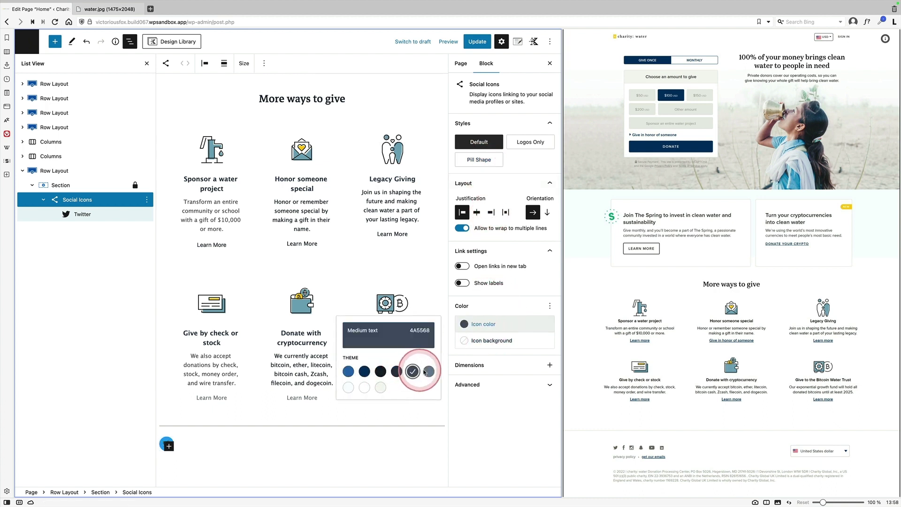
left_click(490, 343)
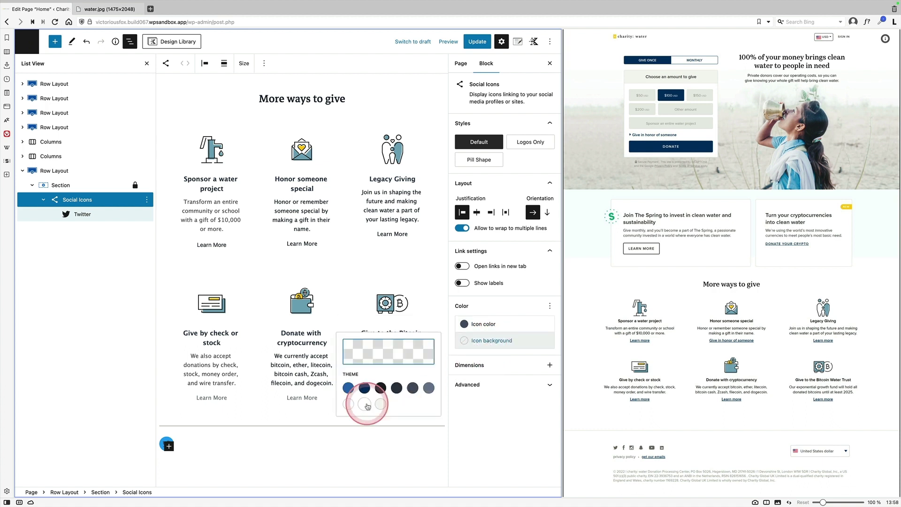
left_click(365, 405)
left_click(298, 431)
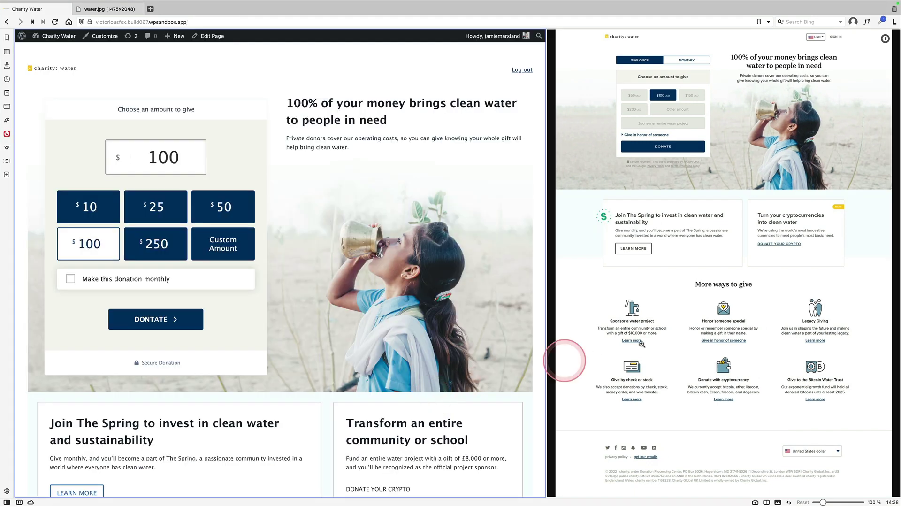
Scroll the live homepage down to the footer and back up
scroll(432, 387, "down", 1)
scroll(432, 388, "down", 3)
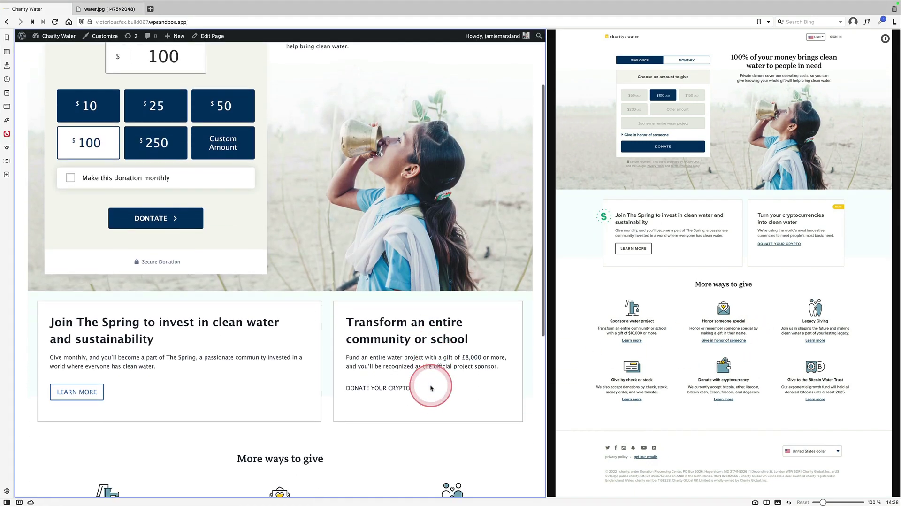
scroll(431, 388, "down", 2)
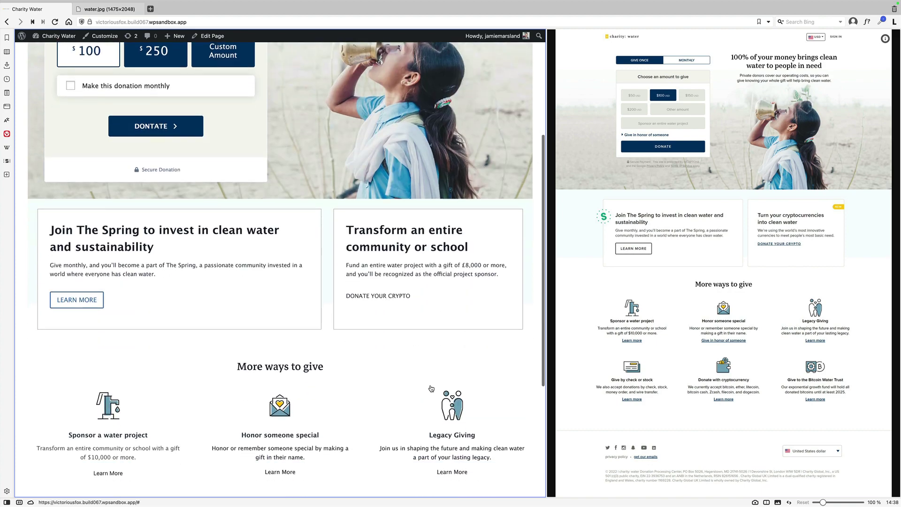
scroll(432, 388, "down", 3)
scroll(432, 388, "down", 2)
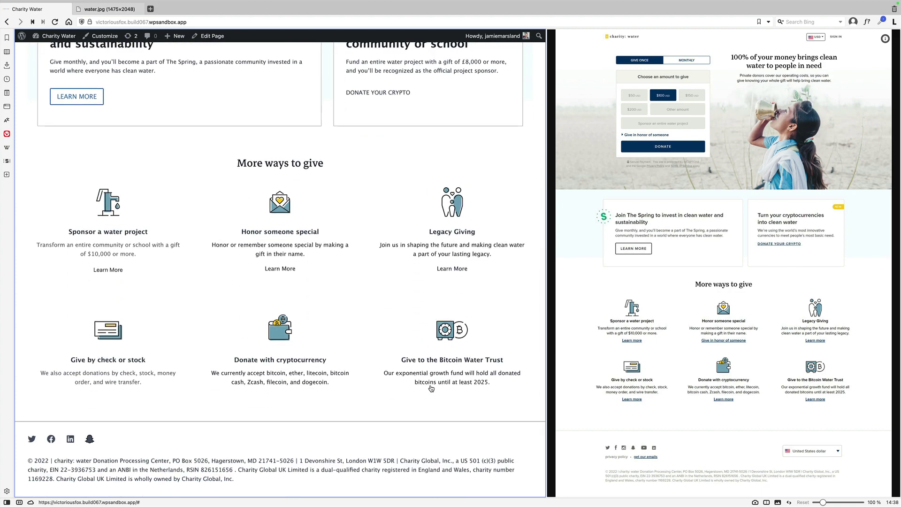
scroll(431, 388, "up", 5)
scroll(431, 388, "up", 4)
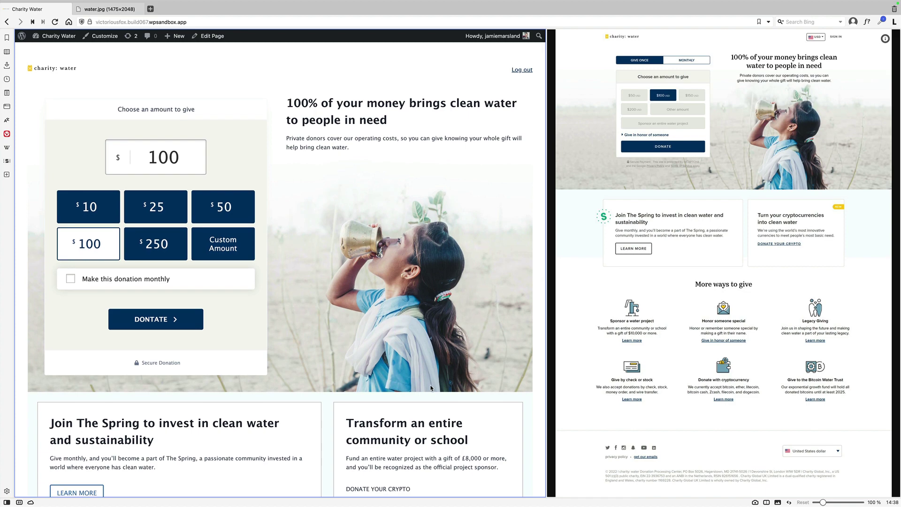
Resize the page preview beside the charity: water reference and scroll through it again
mouse_move(546, 331)
left_mouse_down()
mouse_move(238, 338)
mouse_move(544, 343)
left_mouse_up()
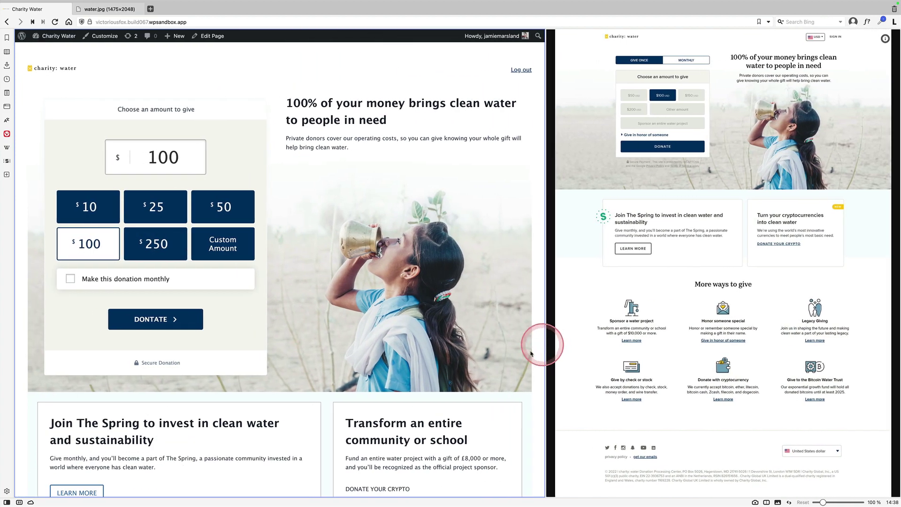
scroll(406, 415, "down", 7)
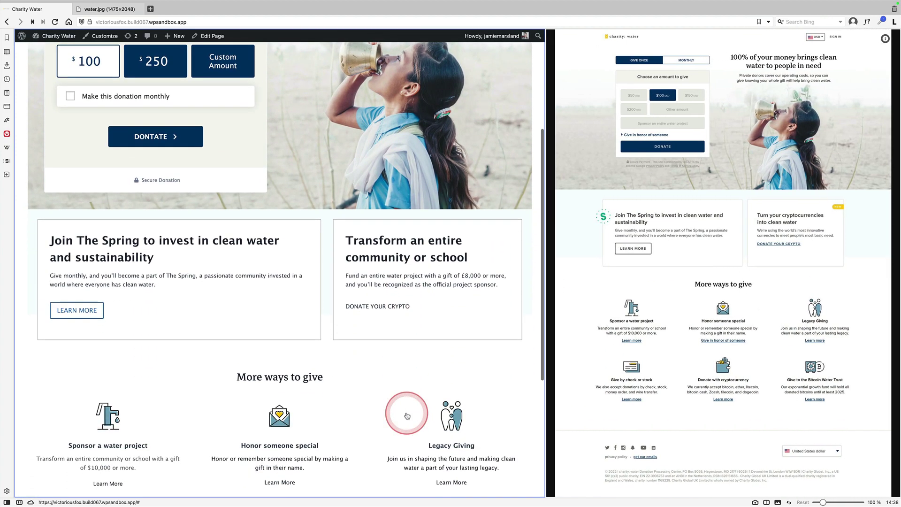
scroll(407, 415, "down", 1)
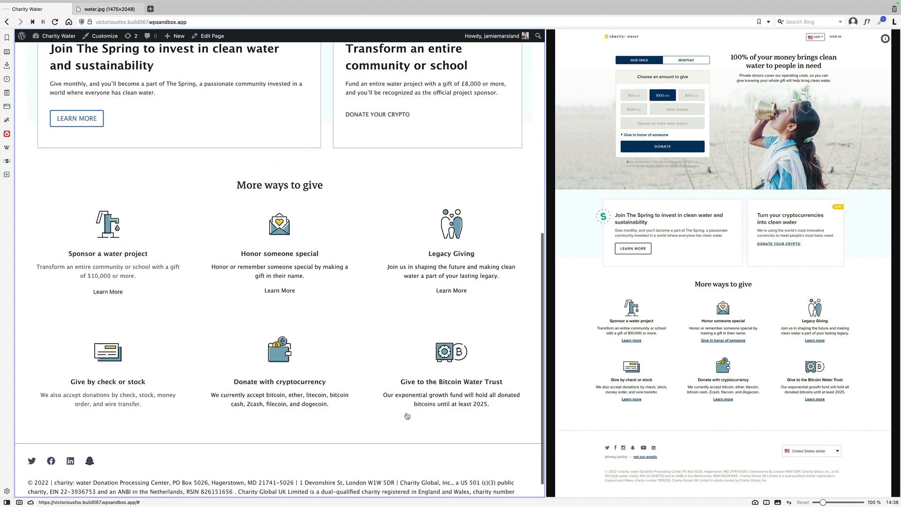
scroll(407, 415, "up", 3)
scroll(406, 415, "up", 4)
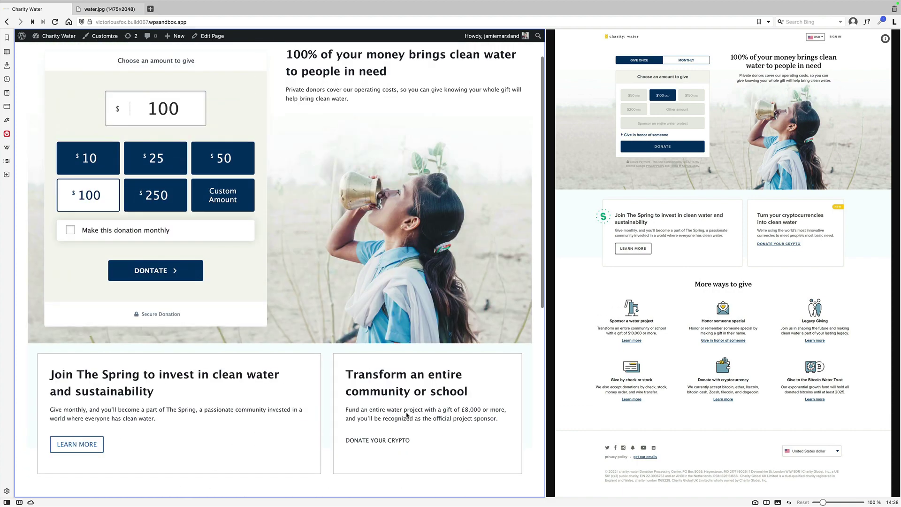